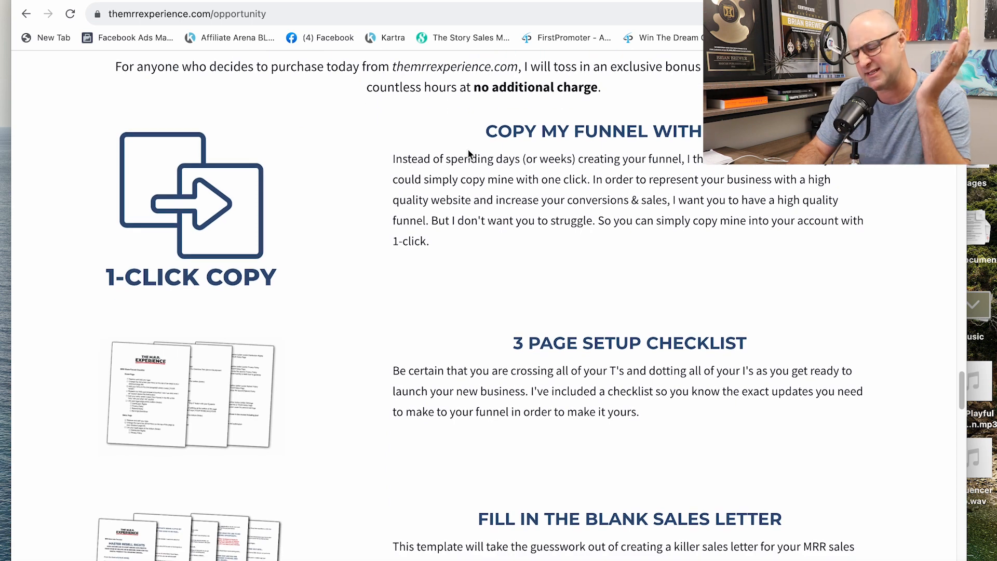
scroll(469, 150, down, 5)
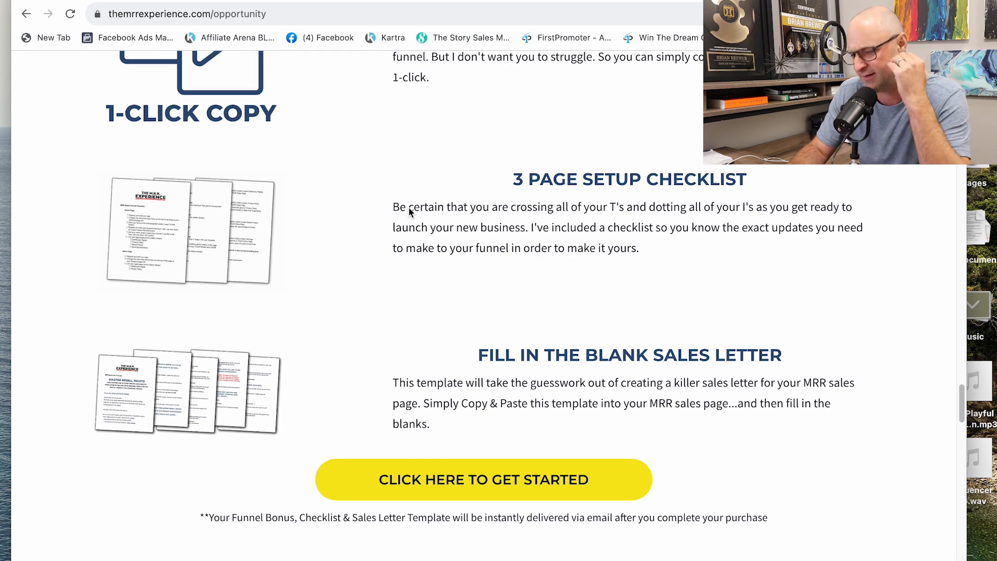
Step: Examine the bonus offer and the Master Resell Rights sales letter on the themrrexperience.com opportunity page
scroll(409, 207, down, 3)
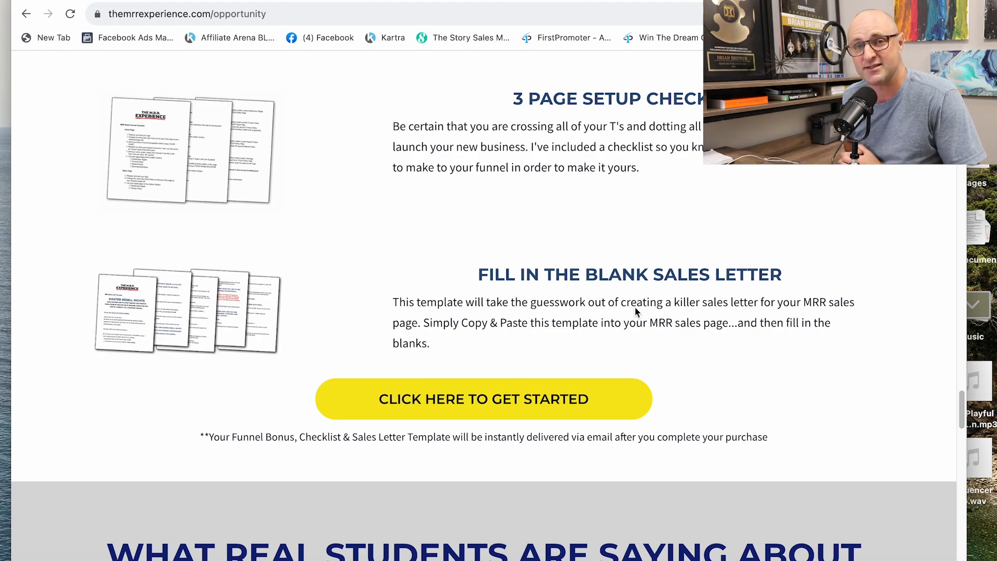
scroll(635, 311, up, 15)
scroll(580, 333, up, 20)
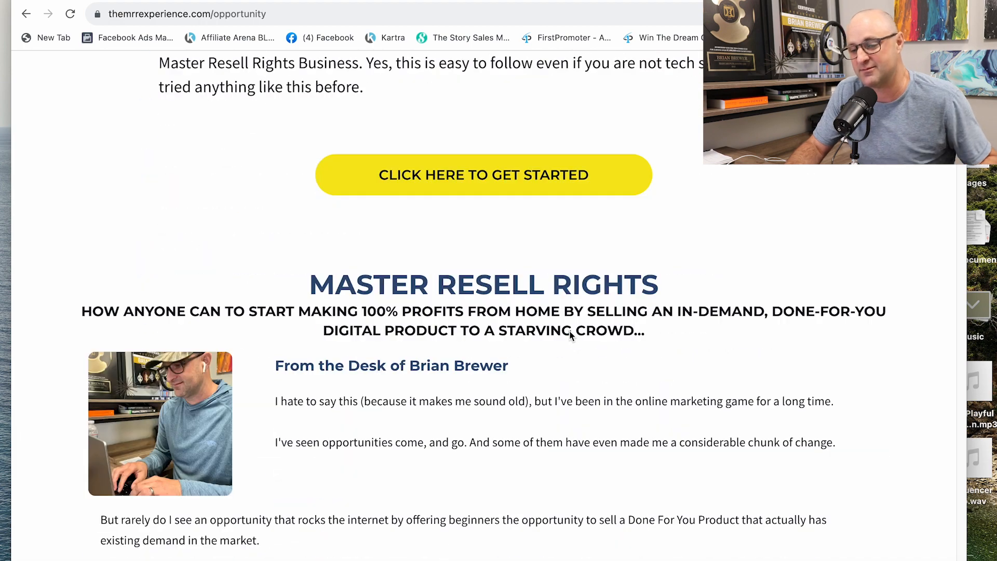
scroll(569, 334, down, 4)
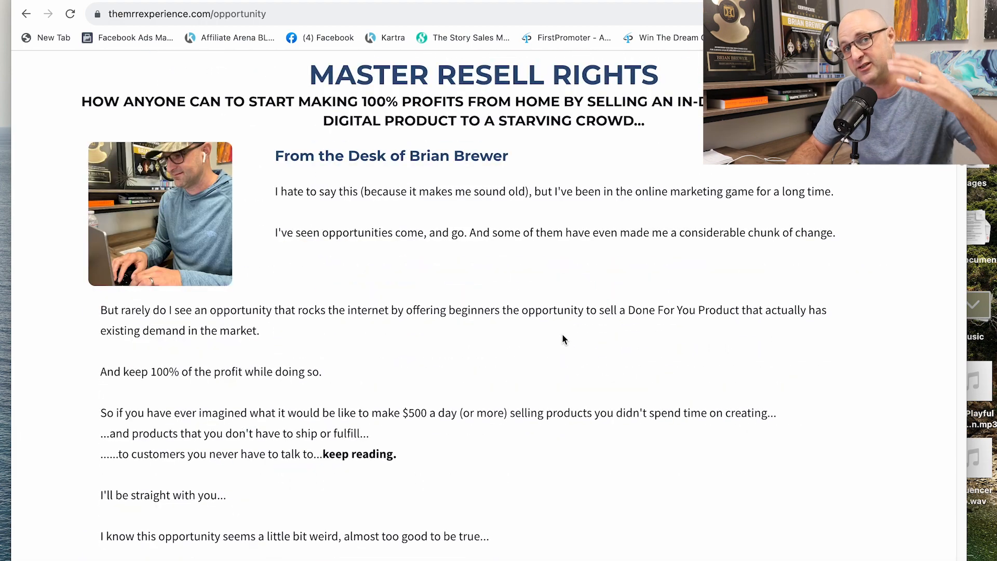
scroll(560, 328, down, 1)
scroll(560, 332, down, 2)
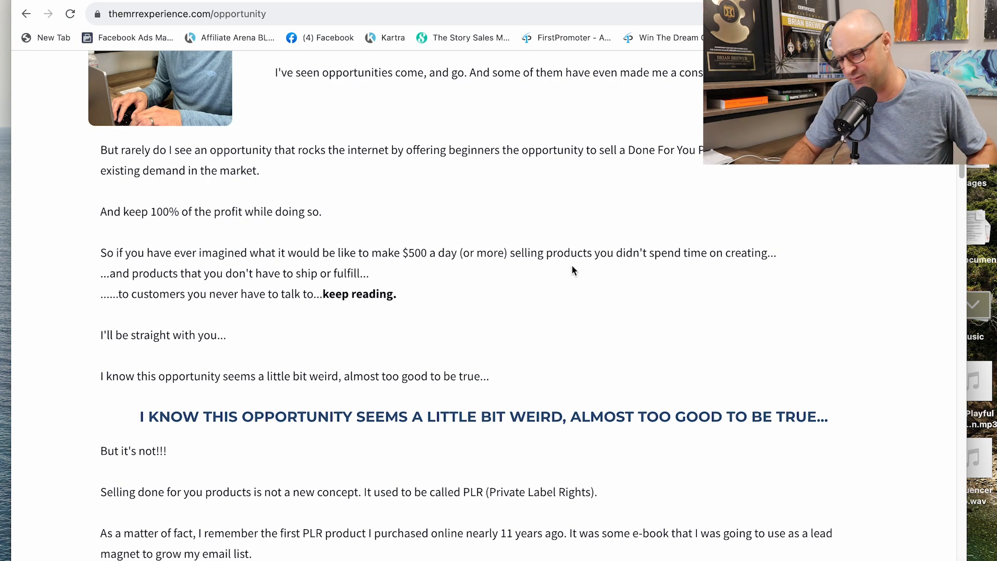
scroll(573, 269, down, 3)
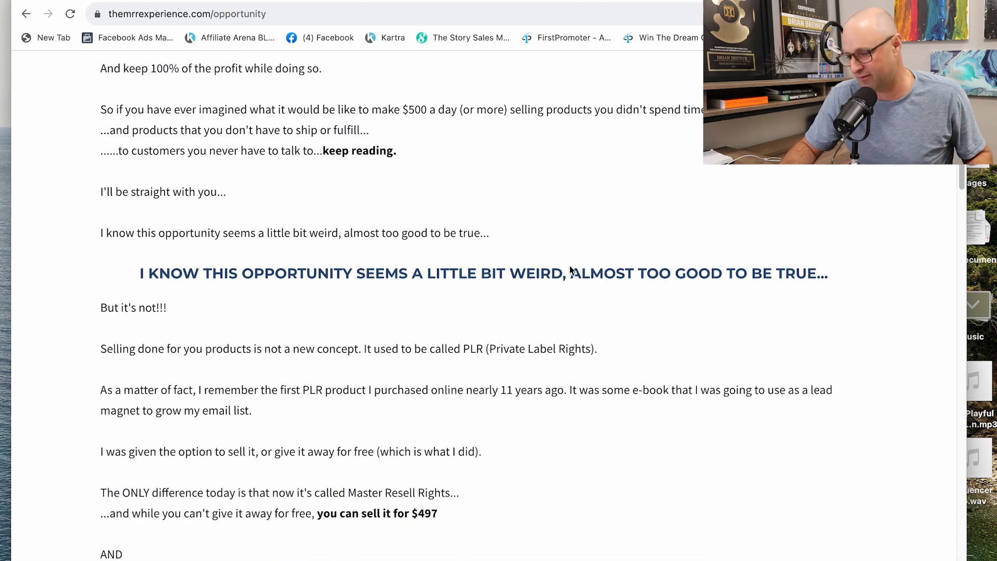
scroll(569, 270, down, 12)
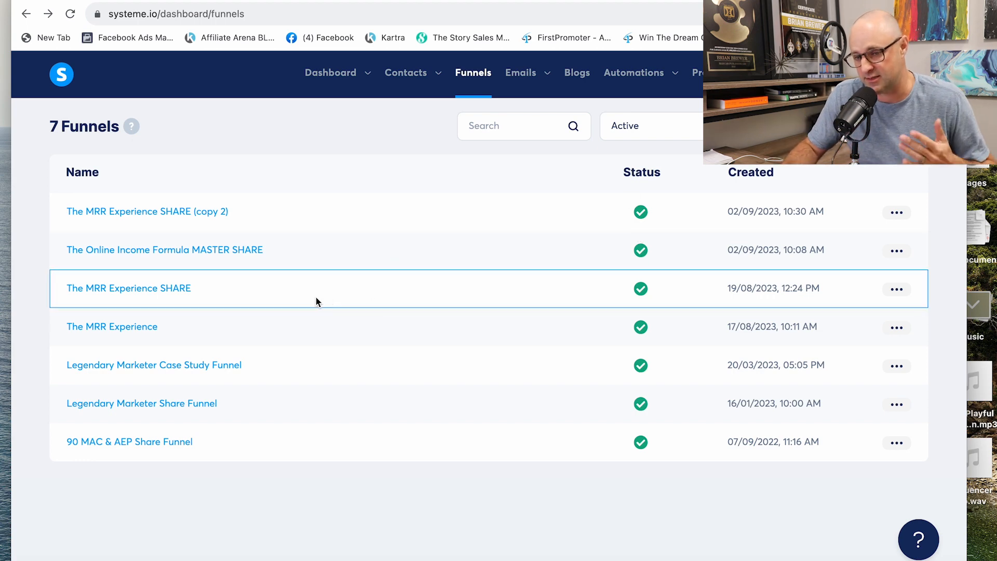
Step: Open The MRR Experience SHARE funnel in systeme.io to view its page steps, and return to the funnels list
click(176, 289)
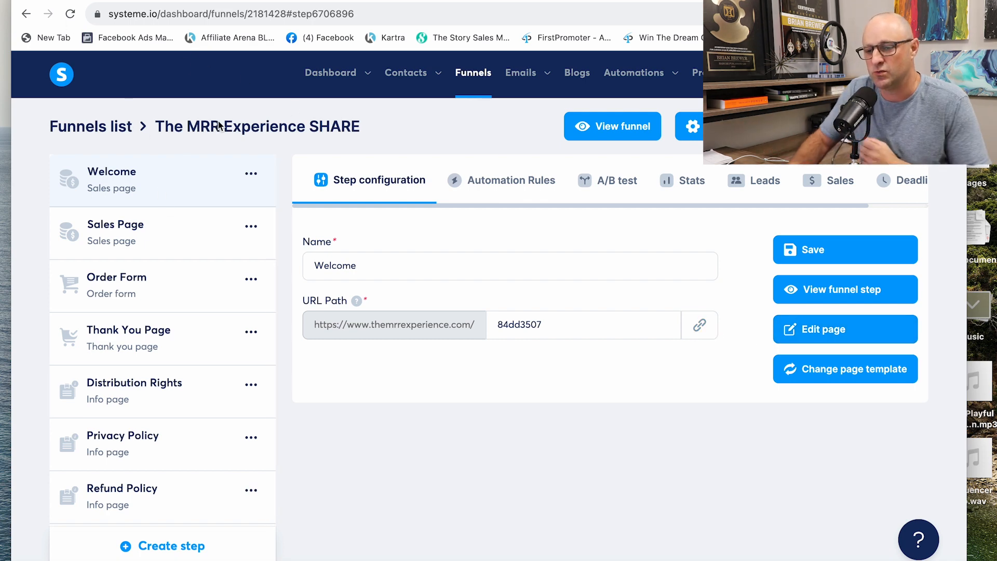
click(487, 78)
click(170, 288)
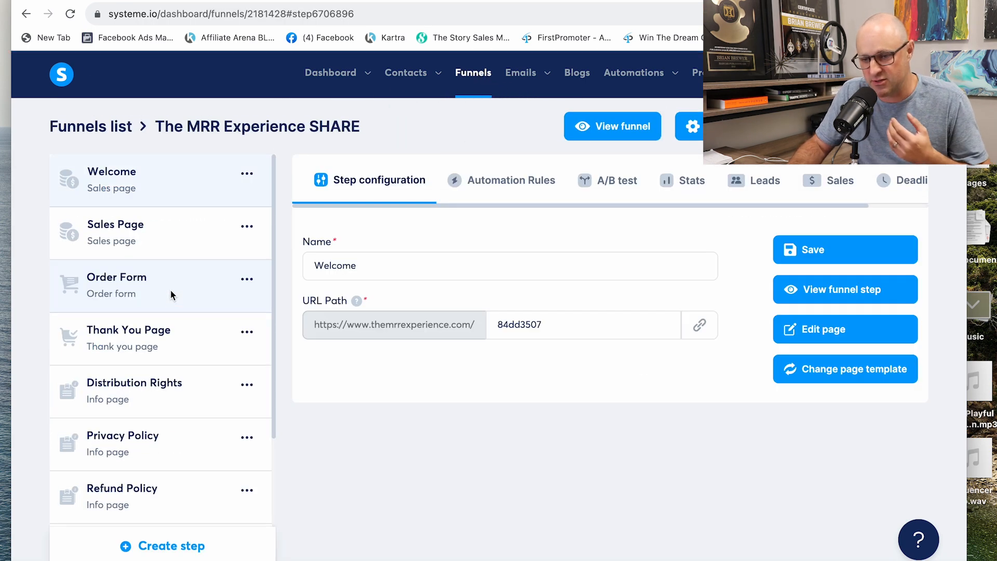
click(25, 20)
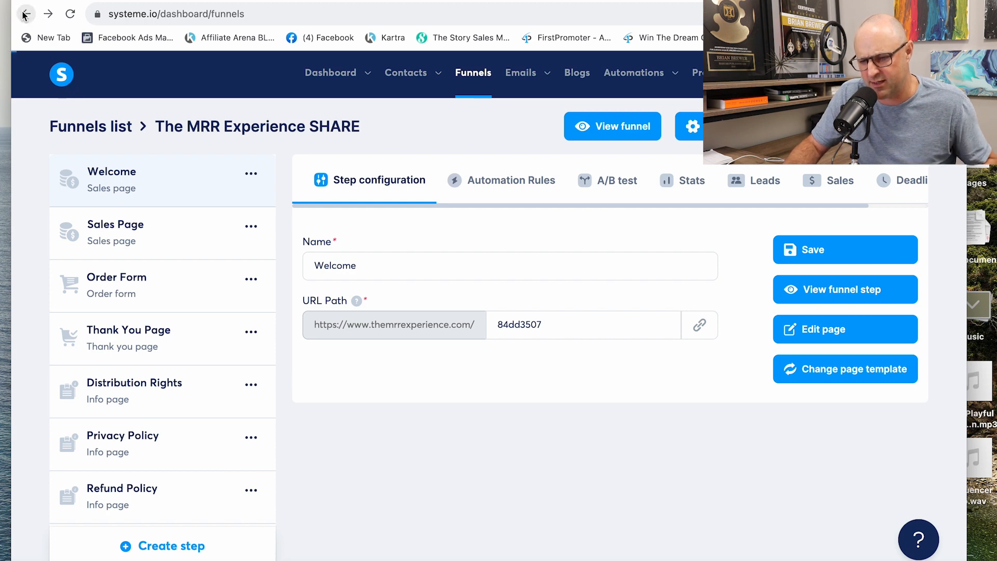
click(24, 14)
Step: View the actions available for The MRR Experience SHARE funnel, display its share link, and close the sharing dialog
click(893, 291)
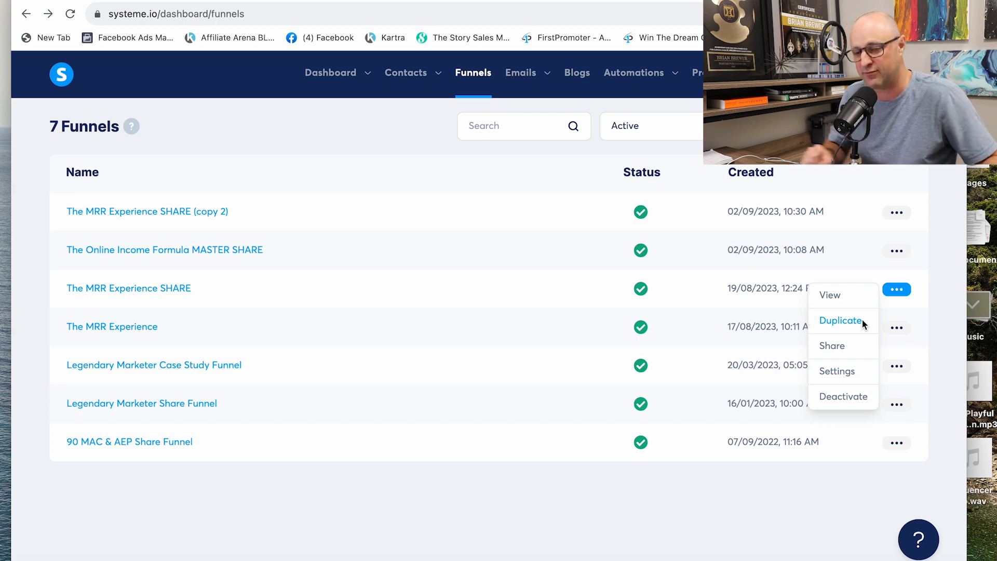
click(359, 183)
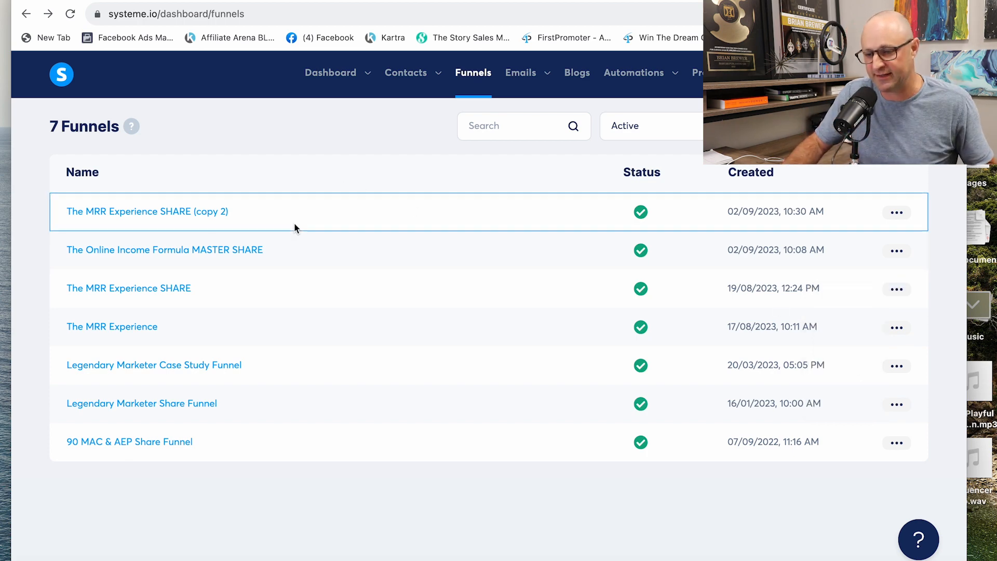
click(903, 290)
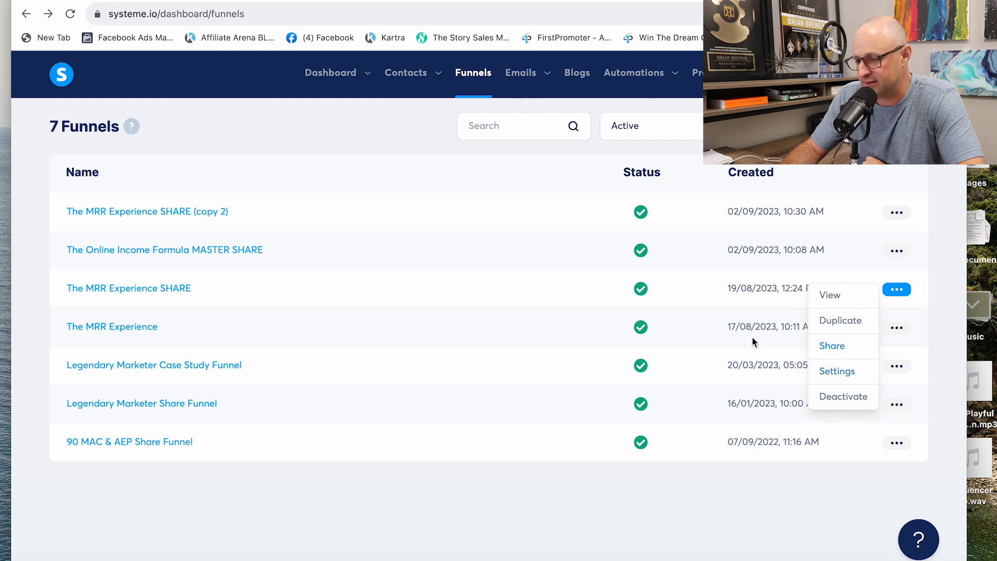
click(826, 347)
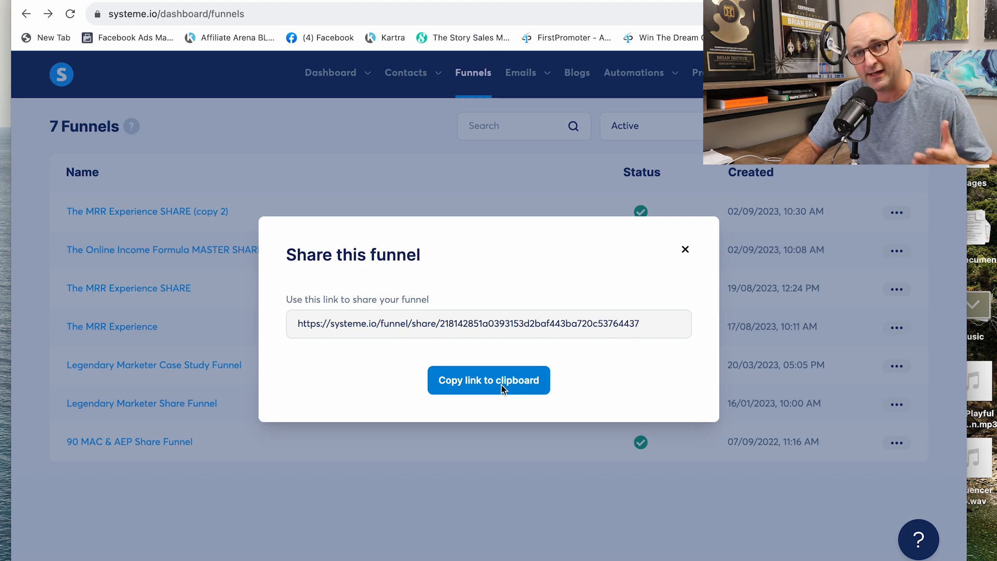
click(685, 251)
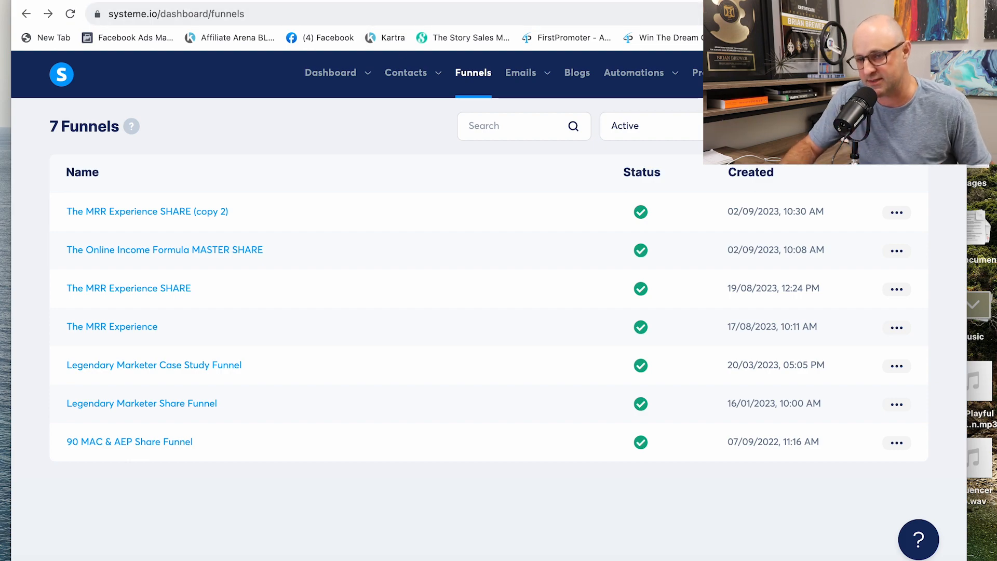
Step: Return to the opportunity sales page and examine the 3 Page Setup Checklist and Fill in the Blank Sales Letter bonuses
click(130, 1)
scroll(306, 207, down, 20)
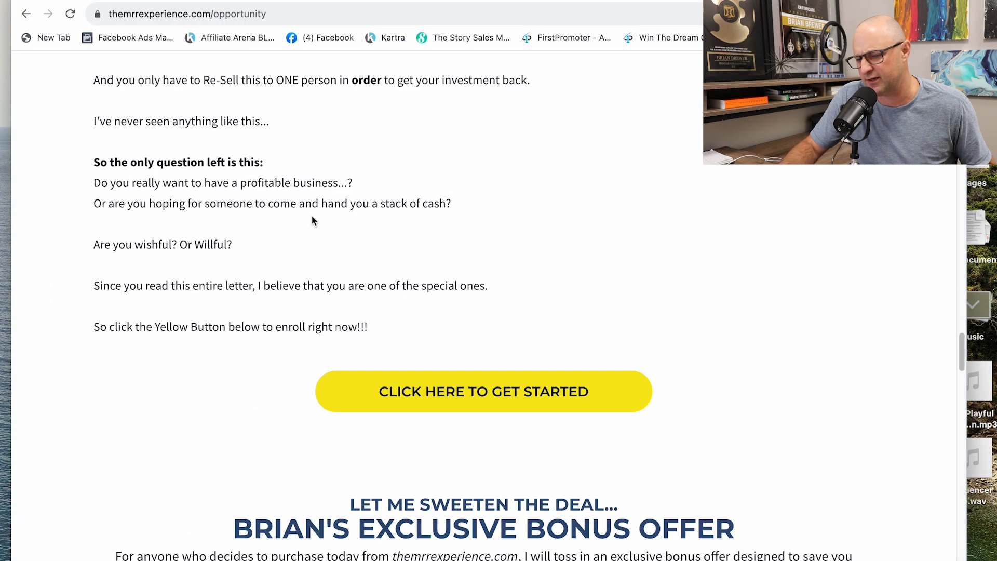
scroll(398, 250, up, 5)
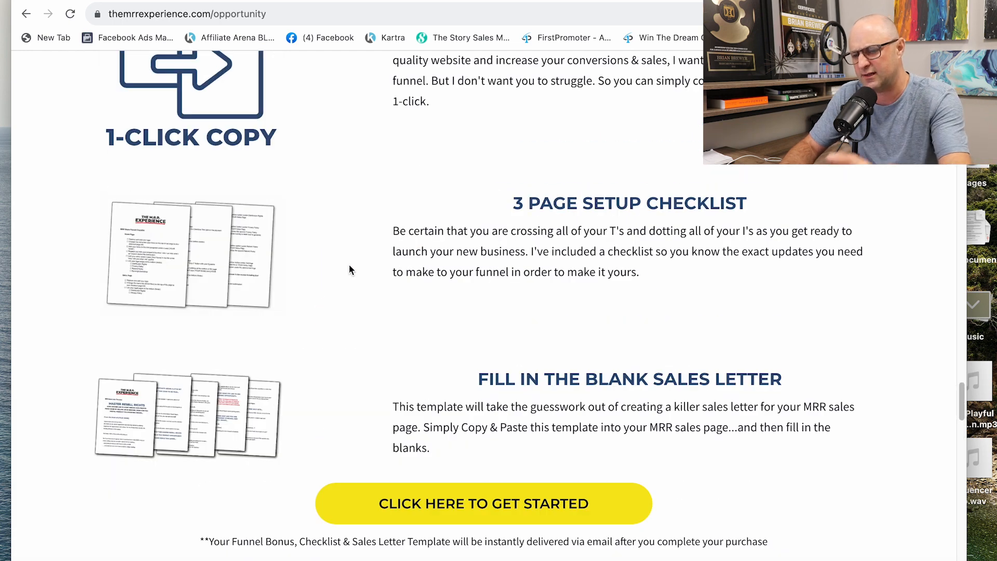
scroll(508, 336, down, 2)
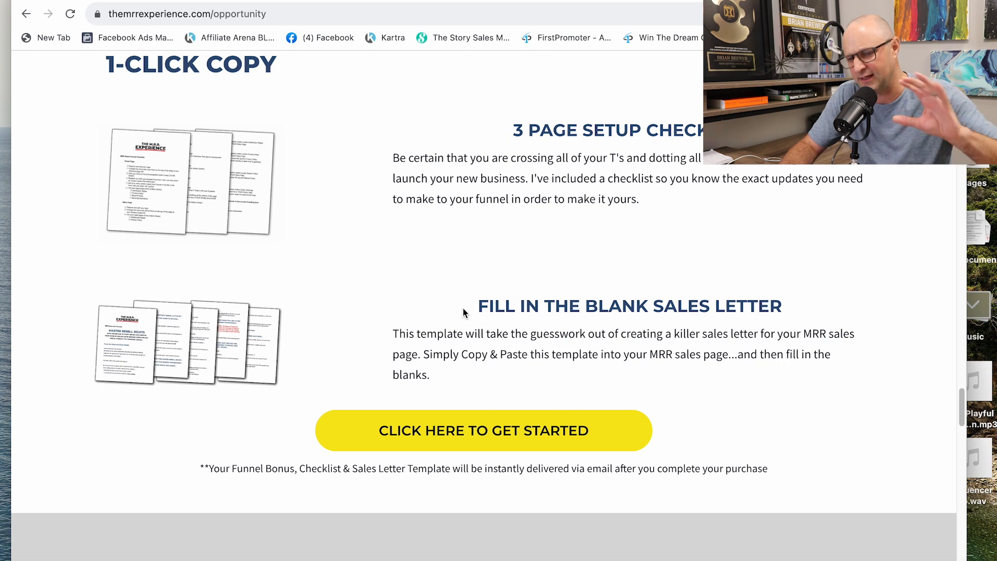
scroll(450, 305, up, 3)
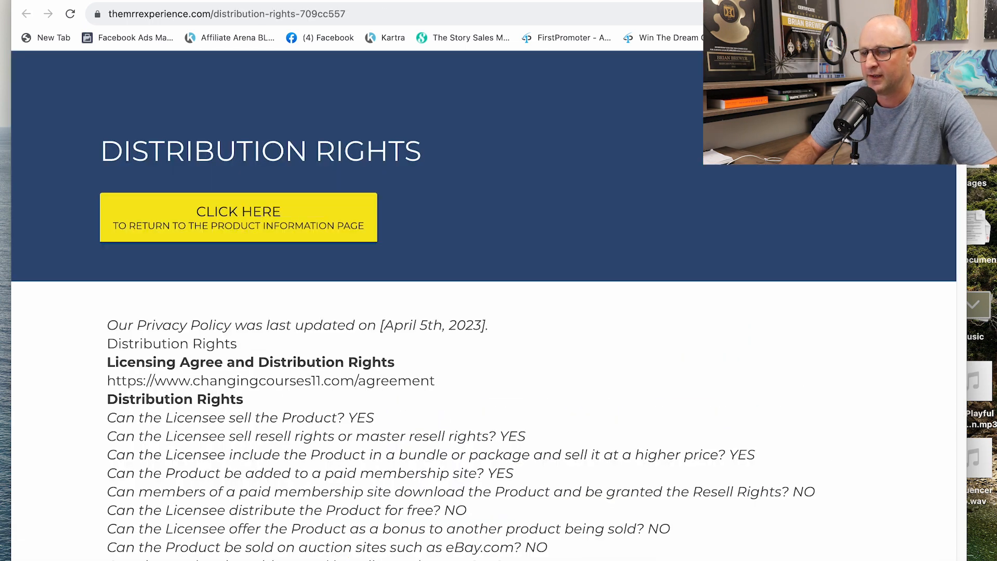
Step: Switch to the MRR Share Funnel Checklist in Google Docs and look through its Home Page and Sales Page items
click(477, 1)
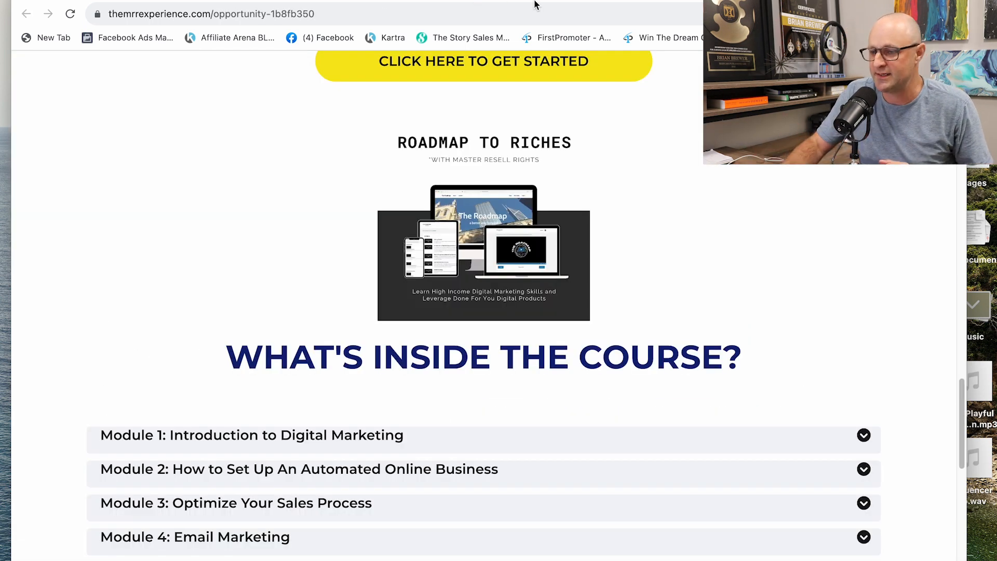
click(675, 2)
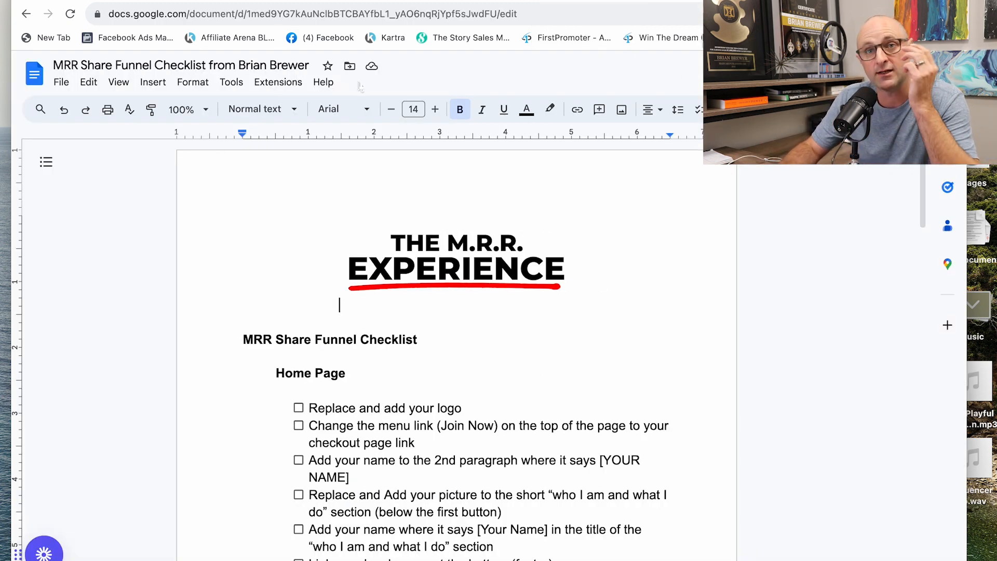
scroll(431, 229, down, 2)
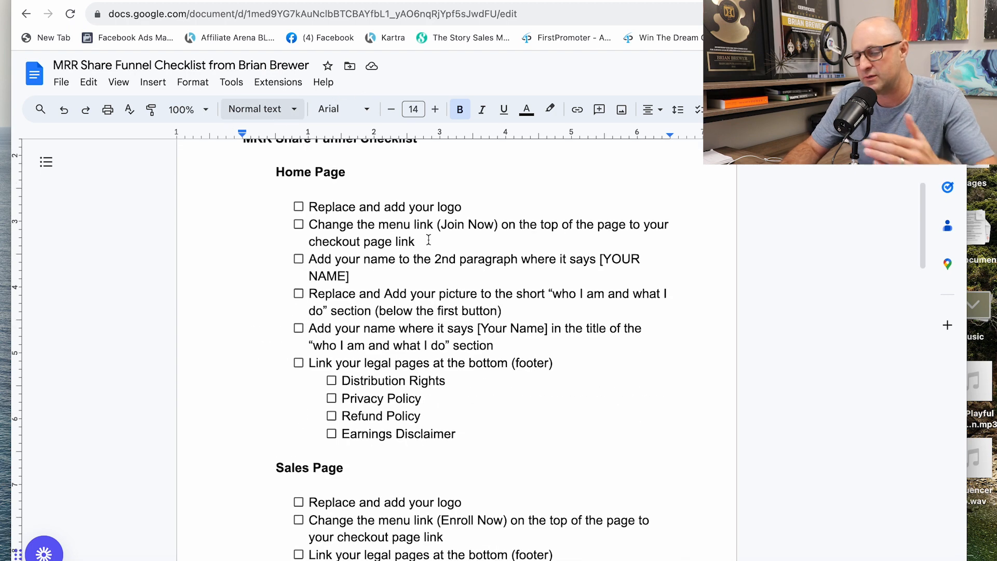
scroll(428, 241, up, 2)
scroll(427, 240, up, 1)
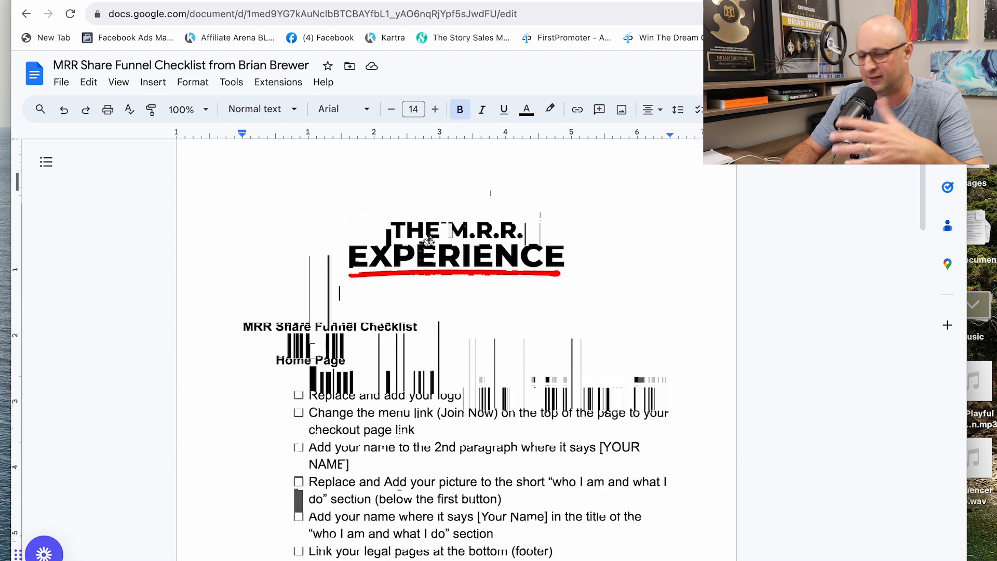
Step: View the Copy document options for the funnel checklist and close them without making a copy
click(61, 83)
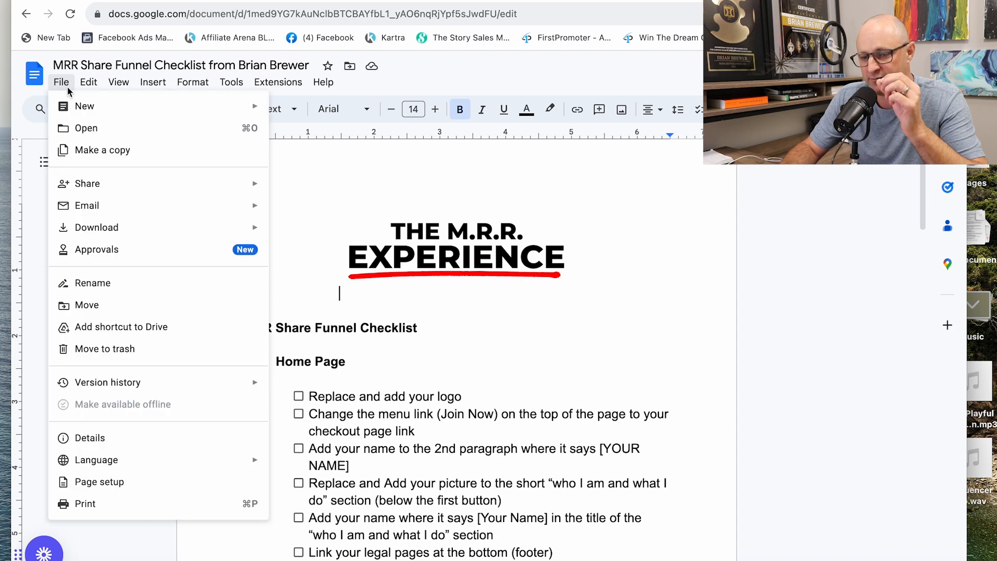
click(102, 150)
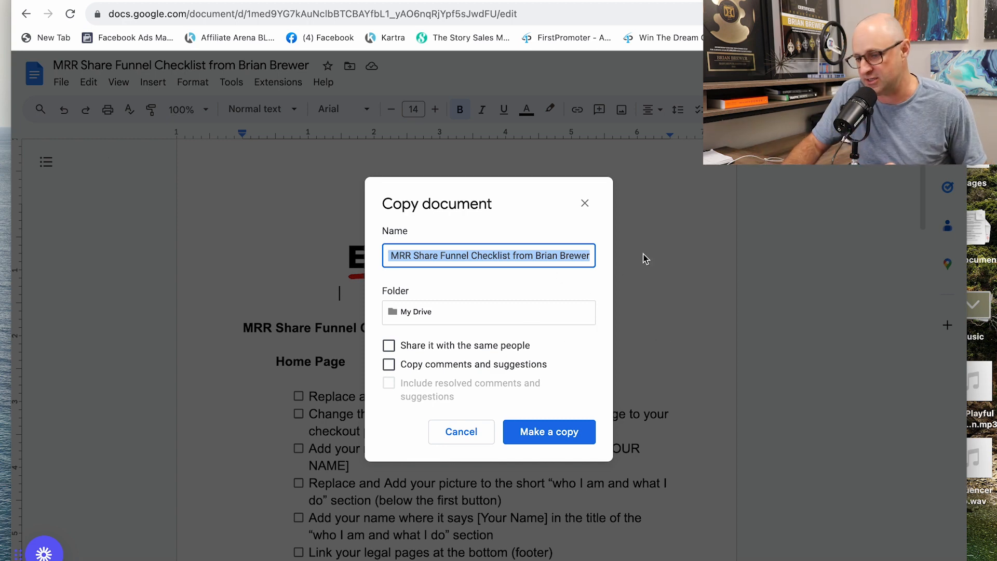
click(586, 203)
scroll(509, 248, down, 1)
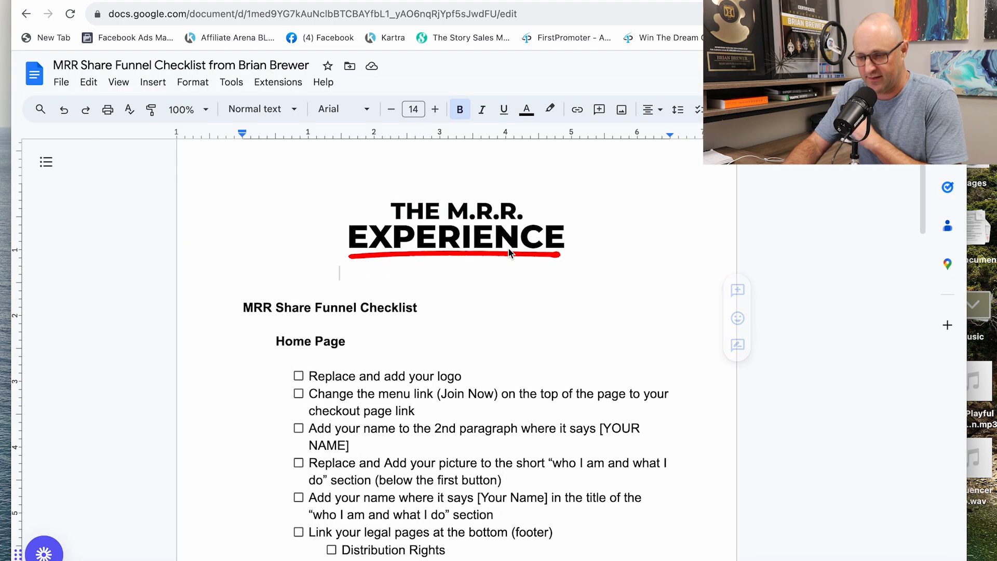
click(504, 240)
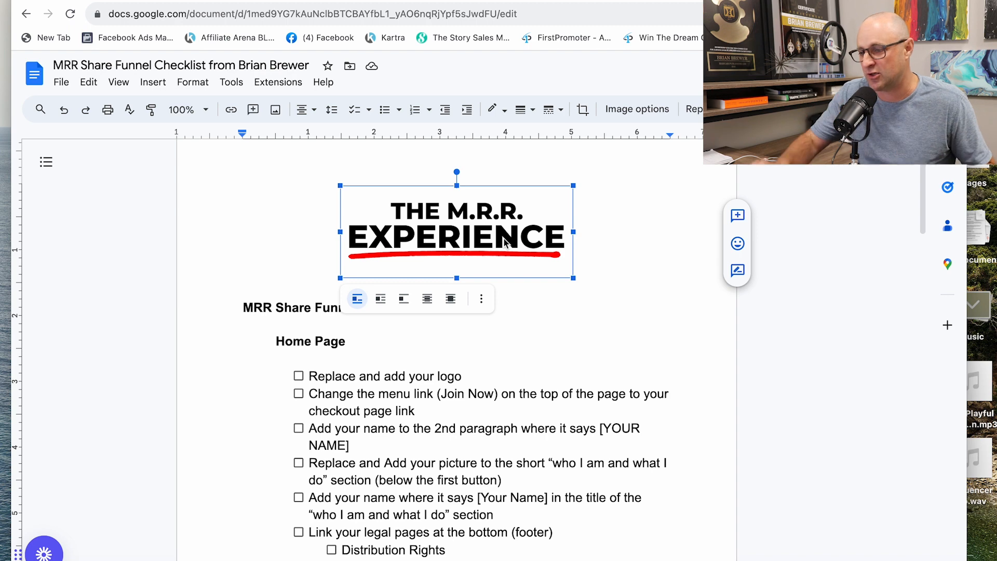
click(798, 328)
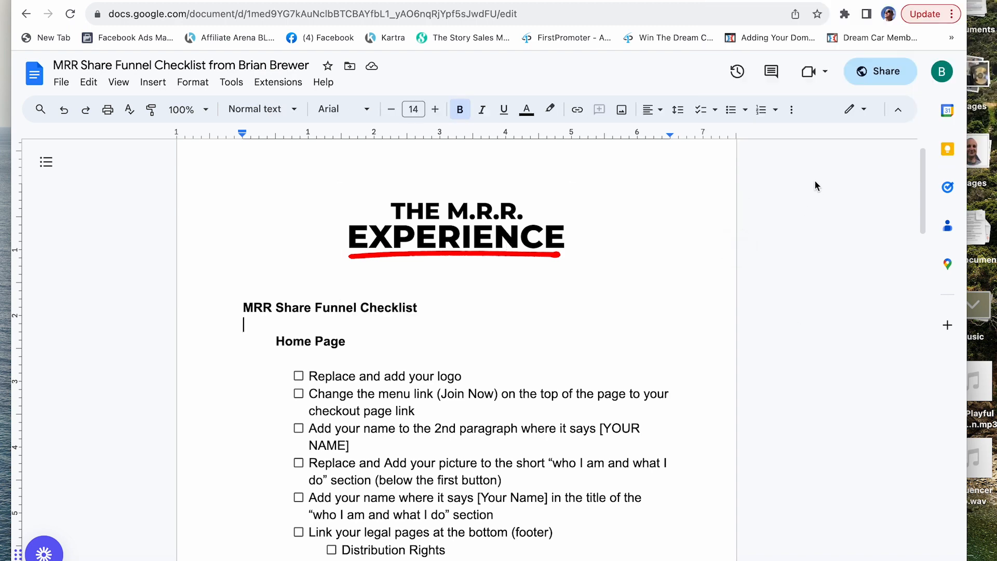
Step: Check the checklist's general access options, keep Anyone with the link, and copy the document's sharing link
click(876, 77)
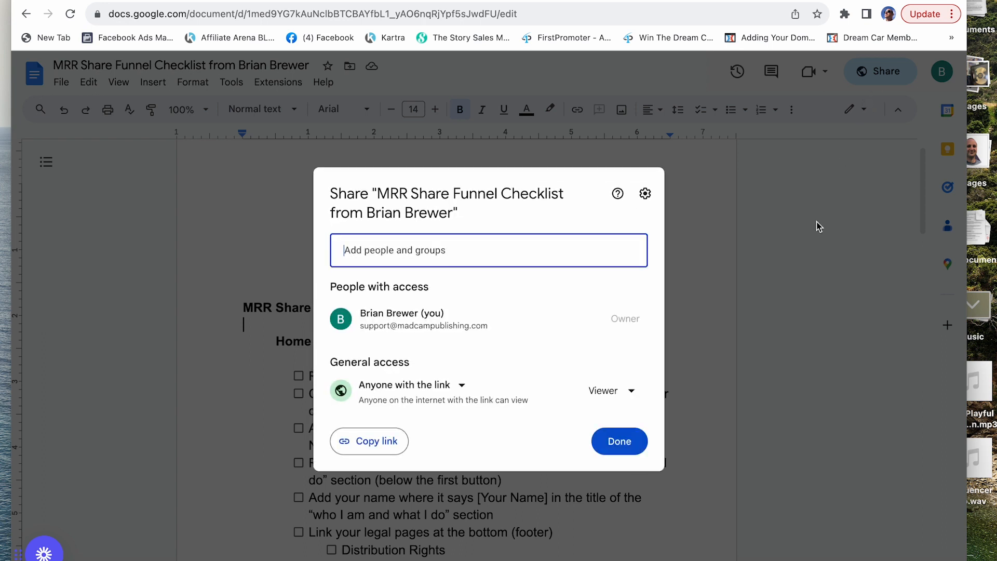
click(462, 386)
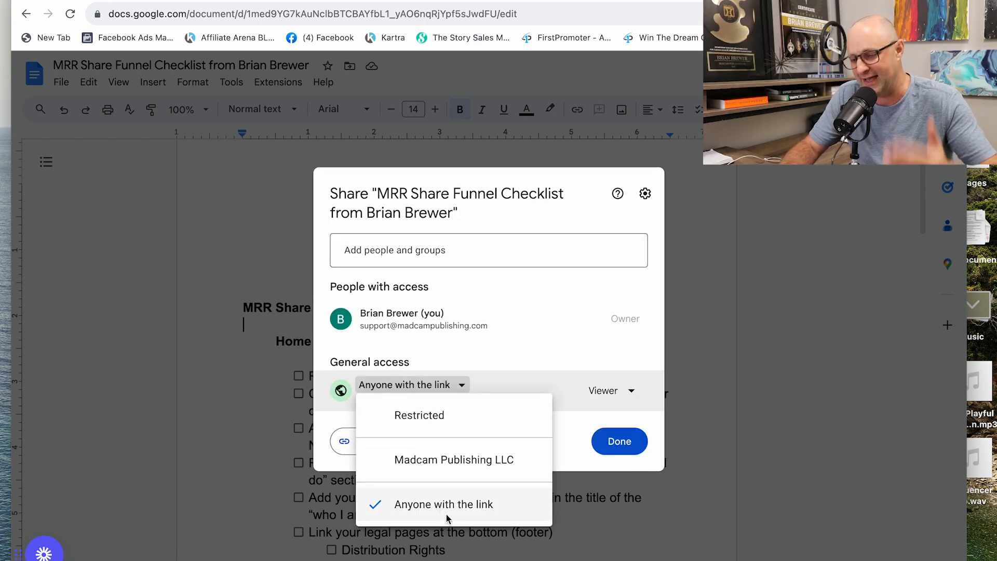
click(620, 442)
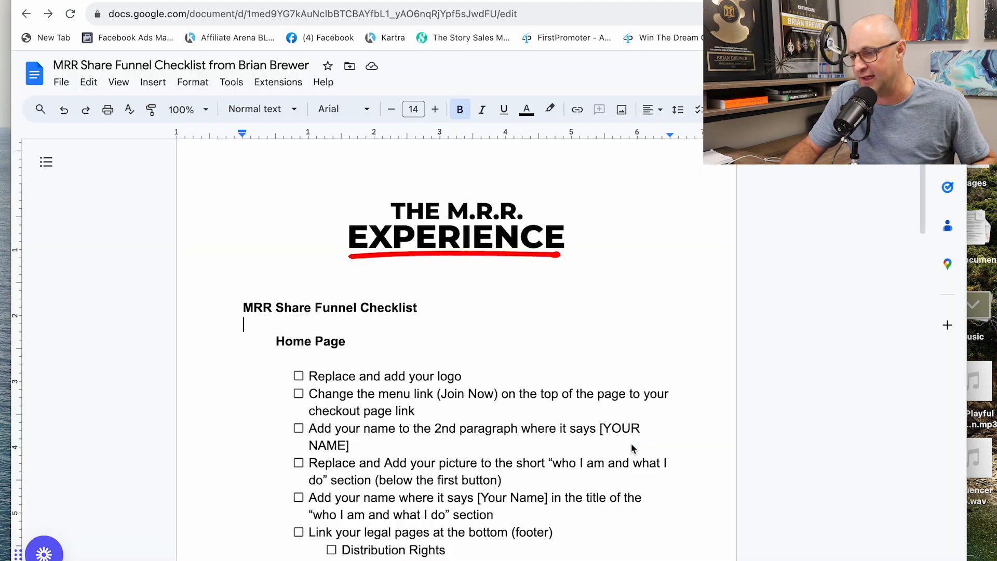
click(882, 74)
click(370, 443)
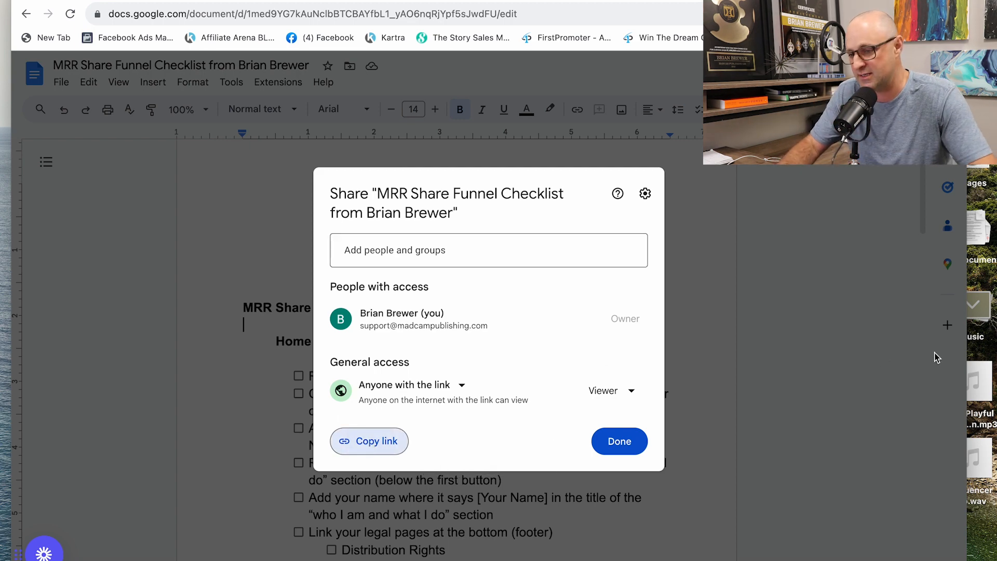
key(Escape)
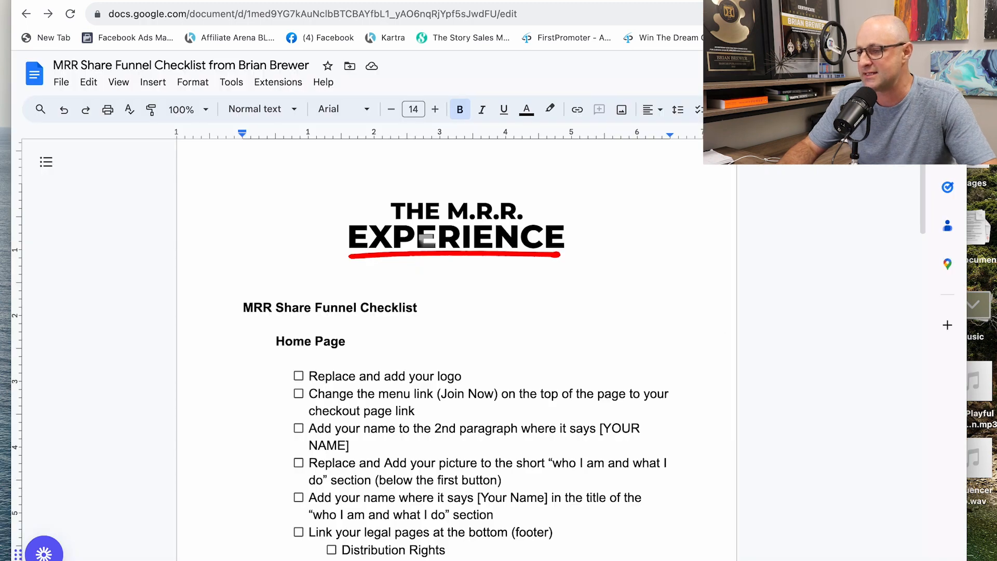
Step: Switch to the MRR Share Sales Letter Template document and look through its sales letter text
key(ctrl+Tab)
scroll(501, 229, down, 8)
scroll(501, 222, up, 8)
scroll(501, 222, down, 2)
scroll(503, 223, down, 3)
scroll(503, 225, up, 5)
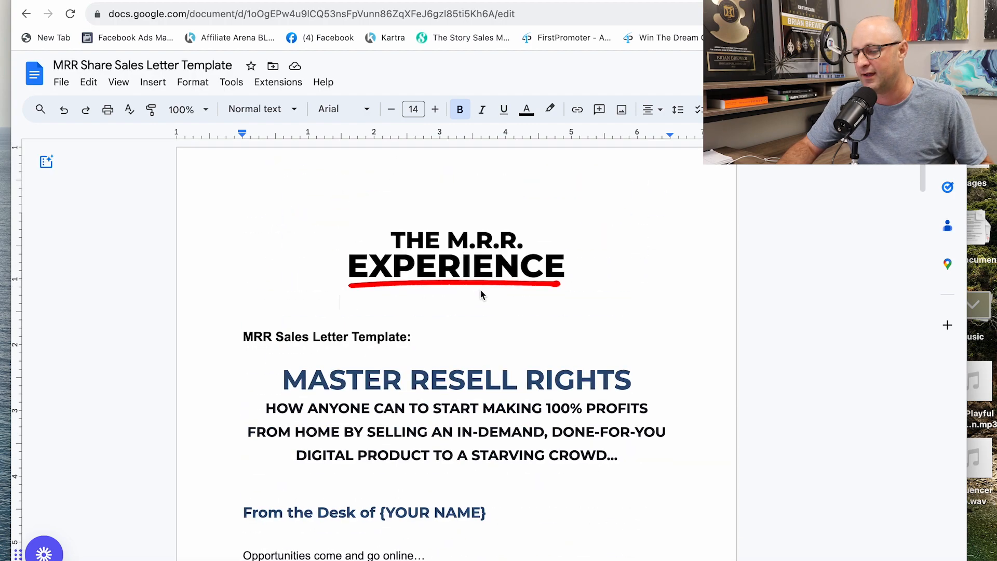
scroll(480, 294, down, 20)
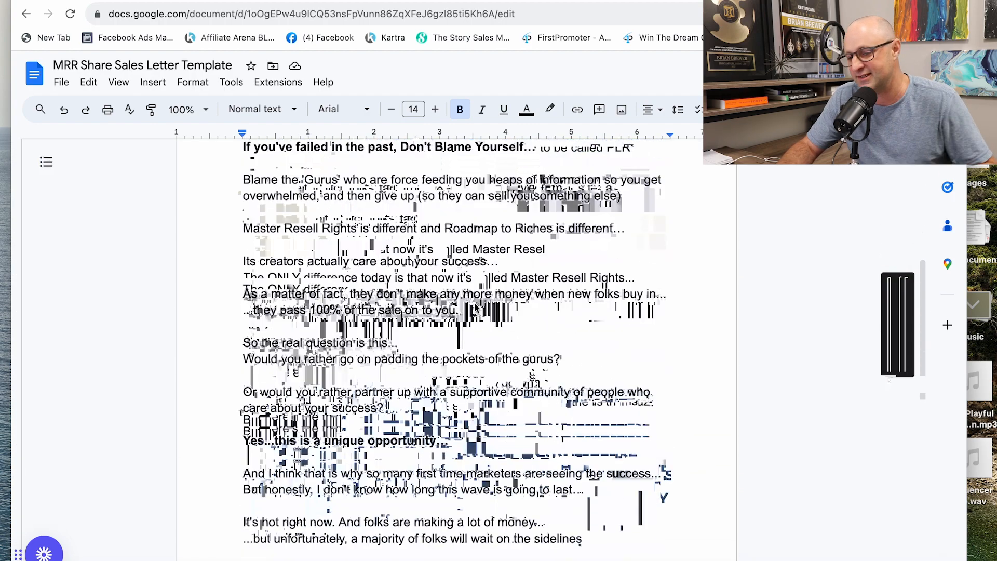
Step: Read the sales letter template through to its closing enrolment appeal and return to its title
scroll(475, 307, down, 15)
scroll(380, 423, up, 5)
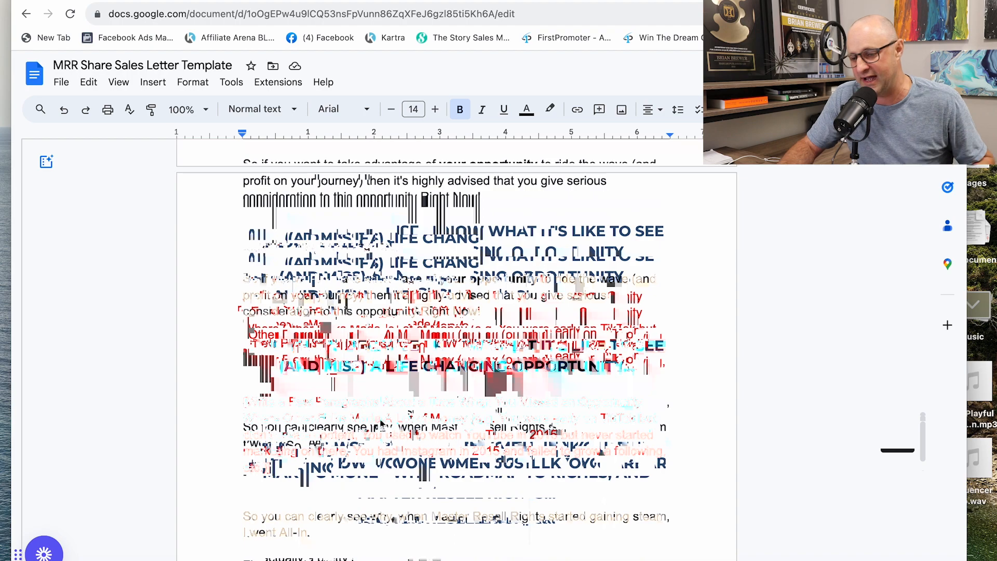
scroll(380, 423, down, 20)
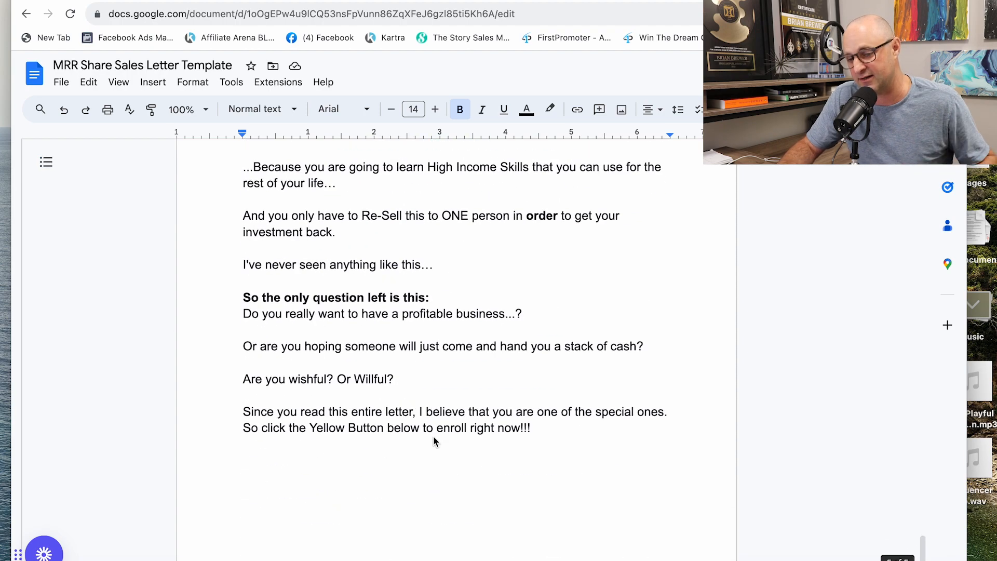
scroll(434, 435, up, 20)
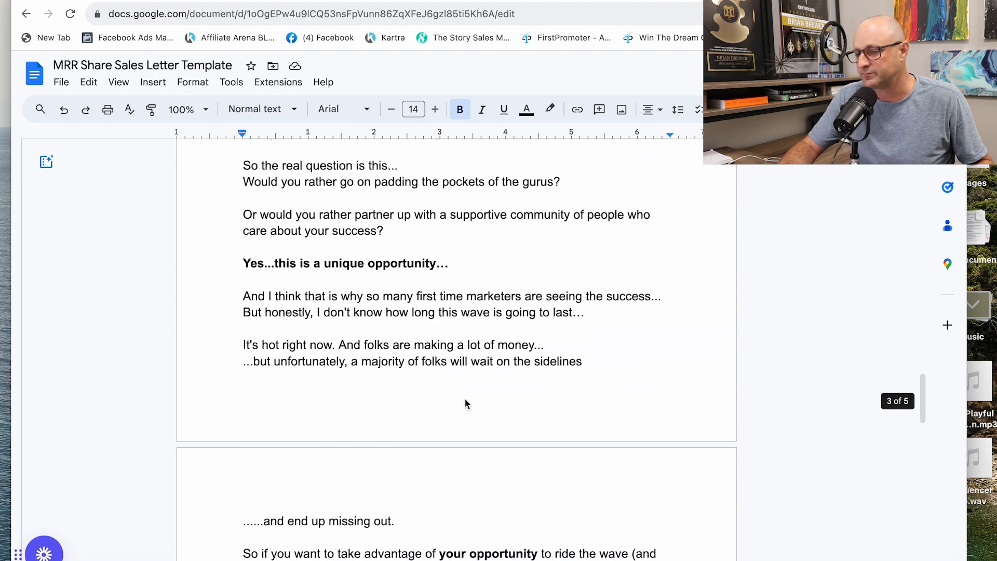
scroll(467, 413, up, 20)
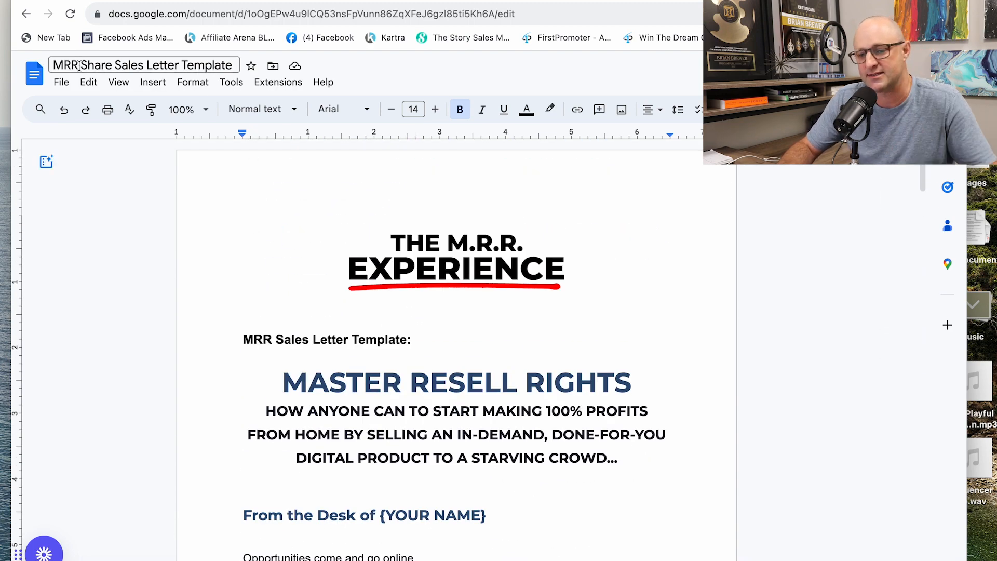
Step: View the command for making a copy of the sales letter template and close it without copying the document
click(61, 85)
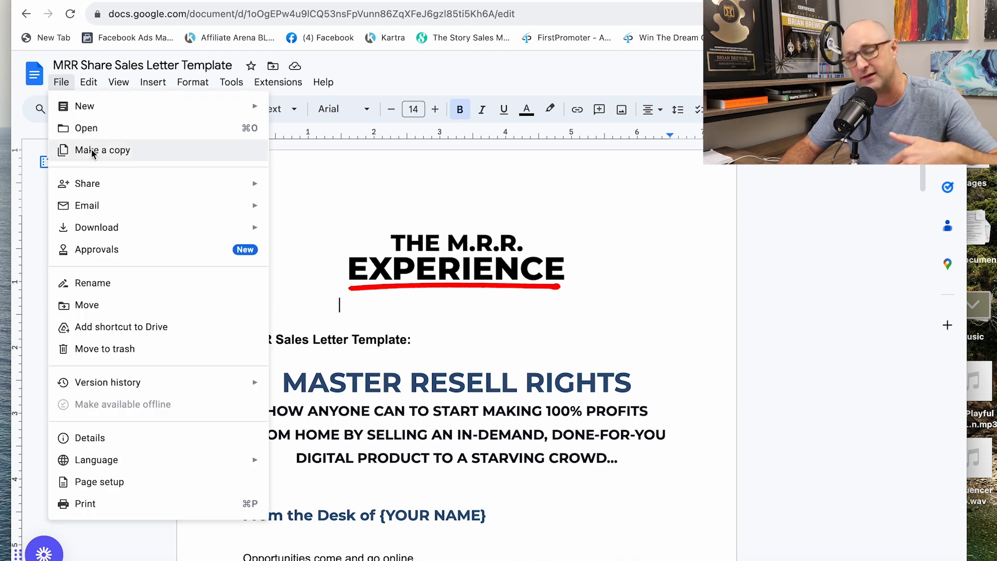
click(815, 369)
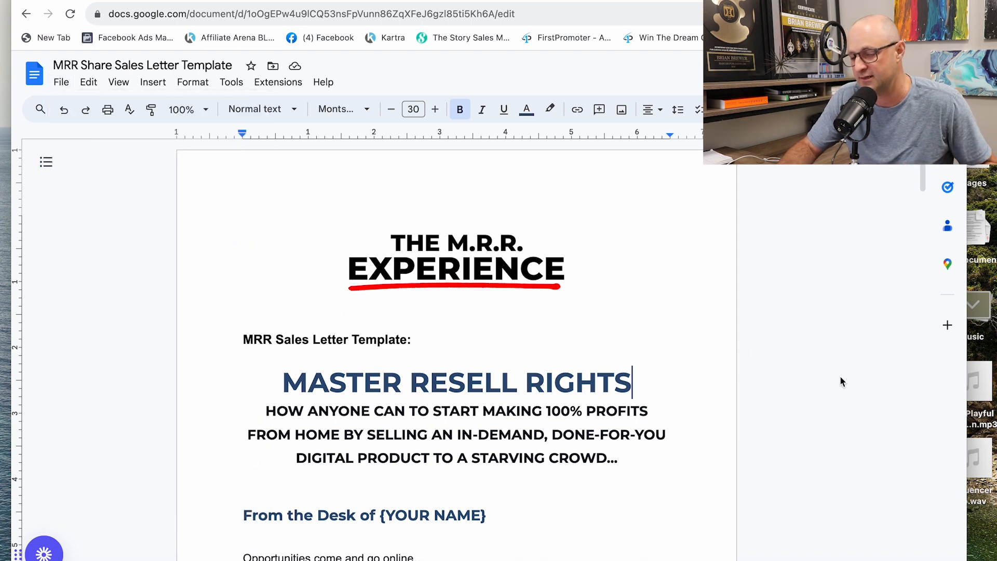
click(462, 260)
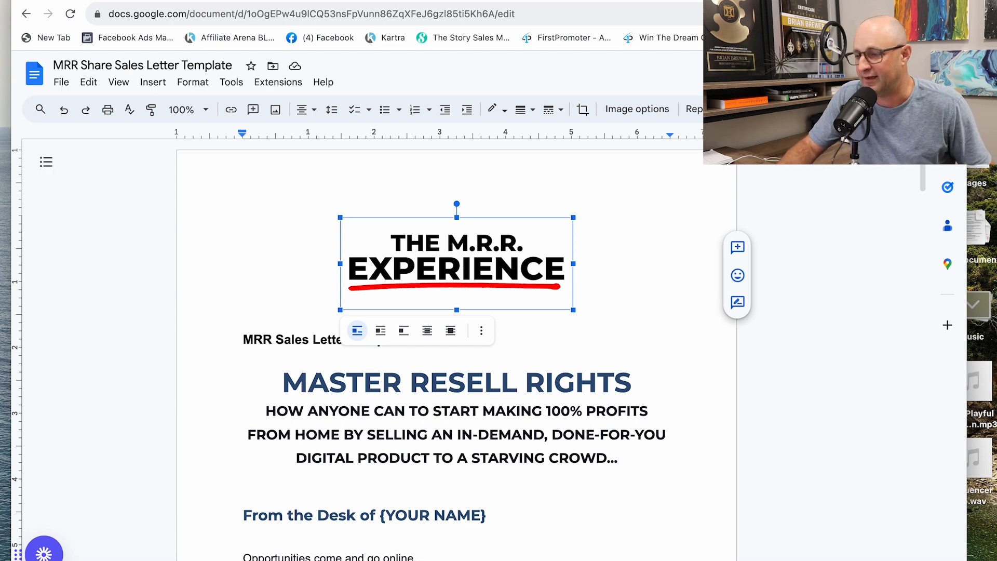
Step: Check the sales letter template's general access options, keep Anyone with the link as Viewer, and copy its sharing link
click(889, 74)
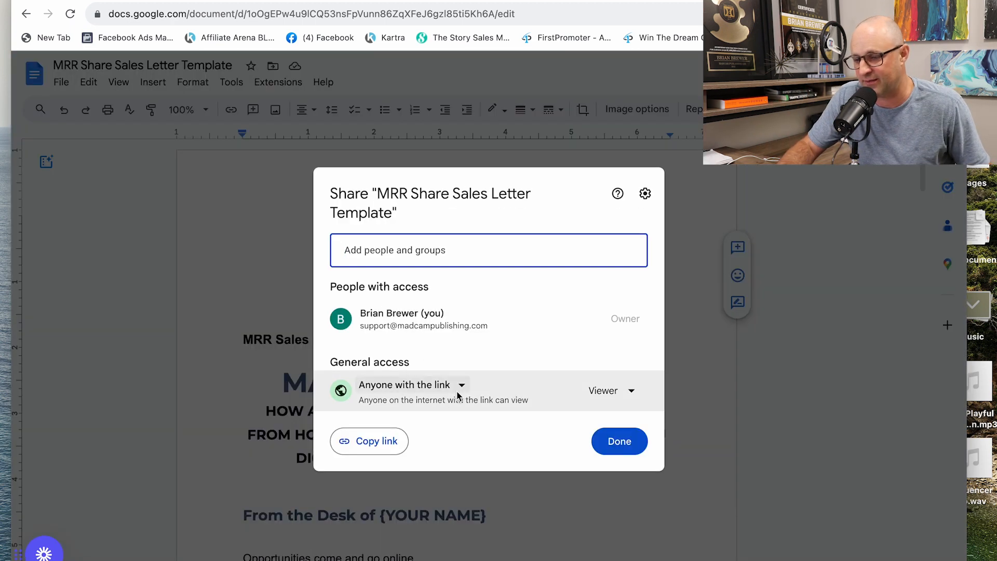
click(465, 386)
click(573, 349)
click(383, 451)
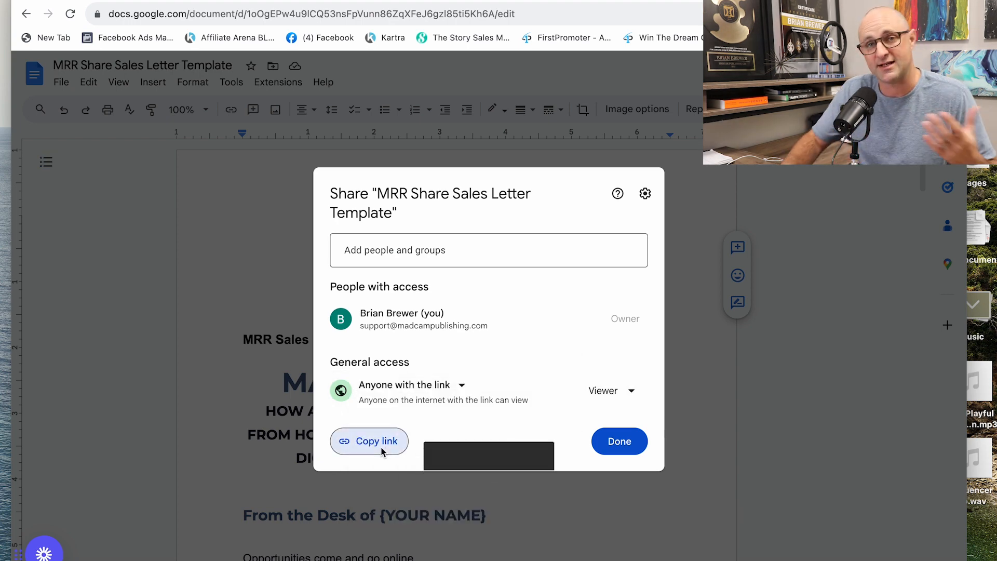
click(806, 303)
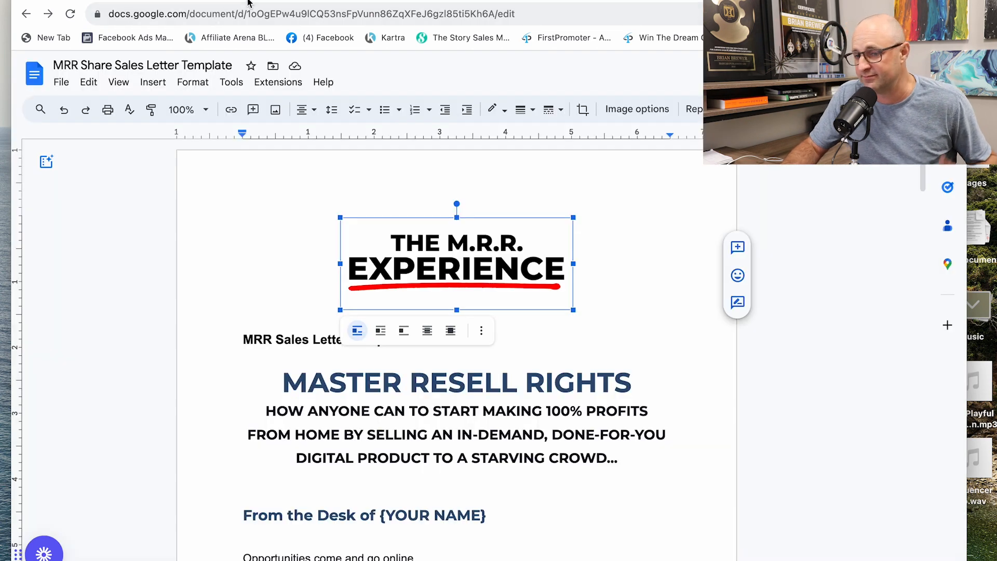
Step: Switch to the themrrexperience.com opportunity page and review the exclusive bonus offer: 1-click funnel copy, setup checklist and fill-in-the-blank sales letter
key(ctrl+Tab)
scroll(528, 322, up, 3)
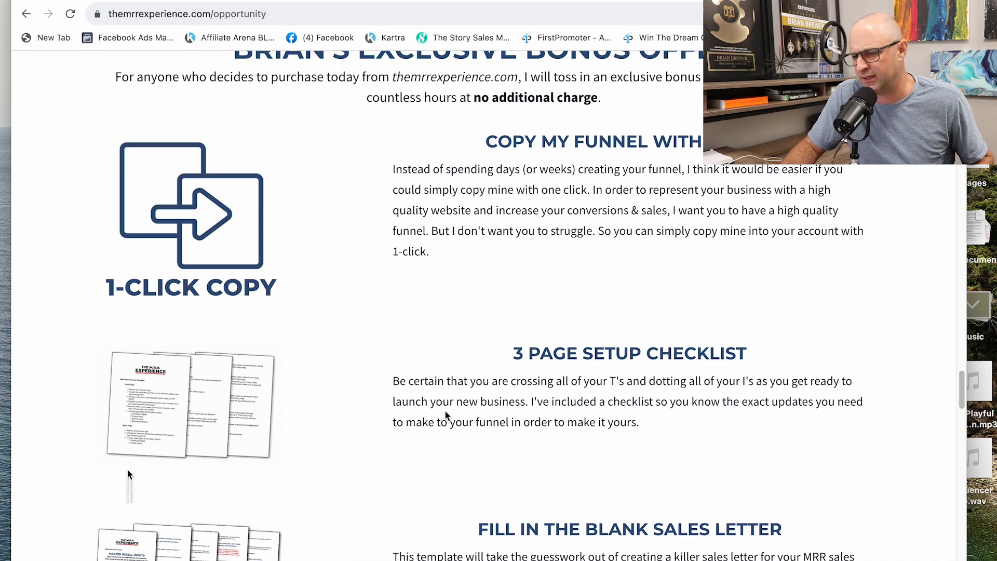
scroll(535, 279, up, 4)
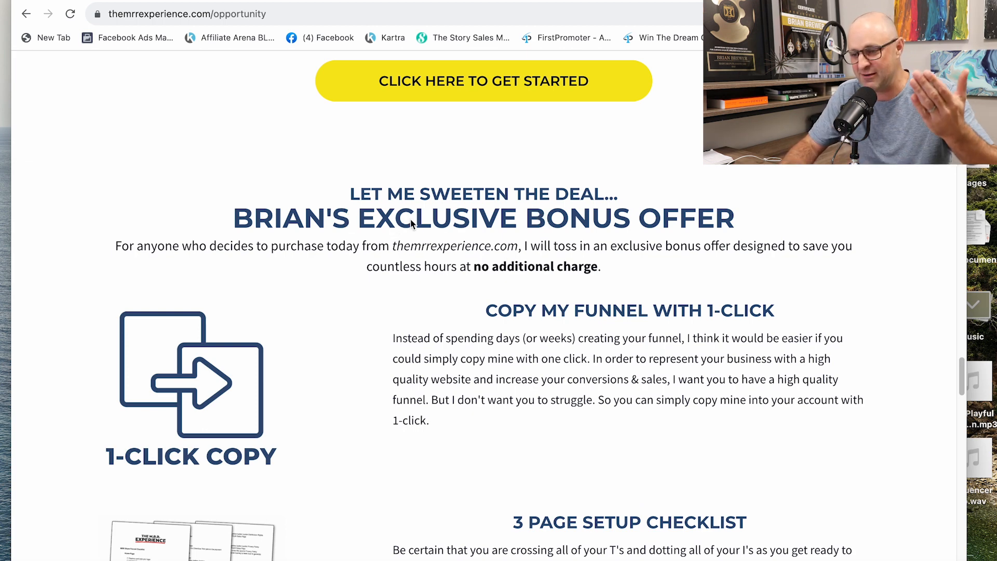
scroll(363, 267, down, 1)
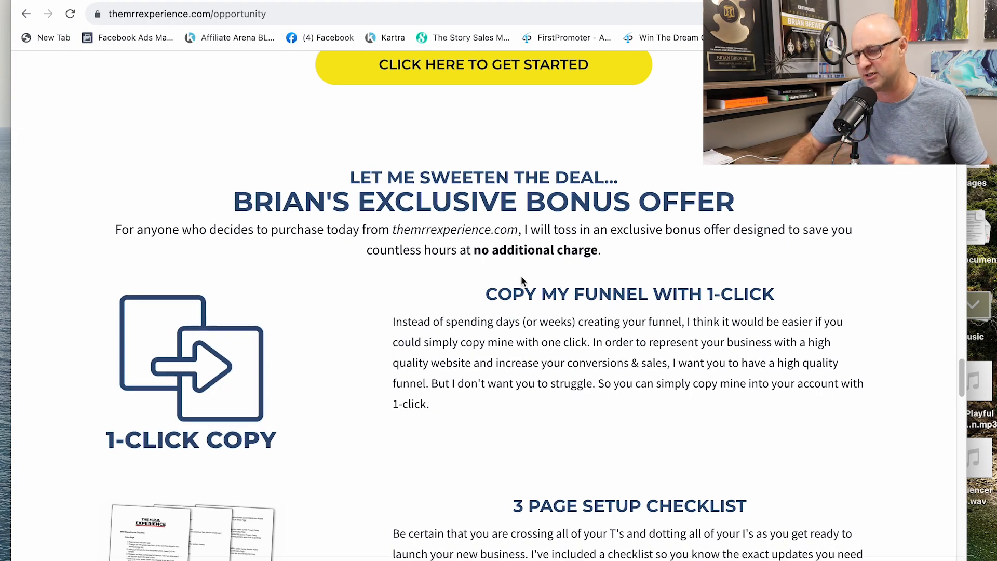
scroll(522, 276, down, 5)
scroll(526, 278, down, 1)
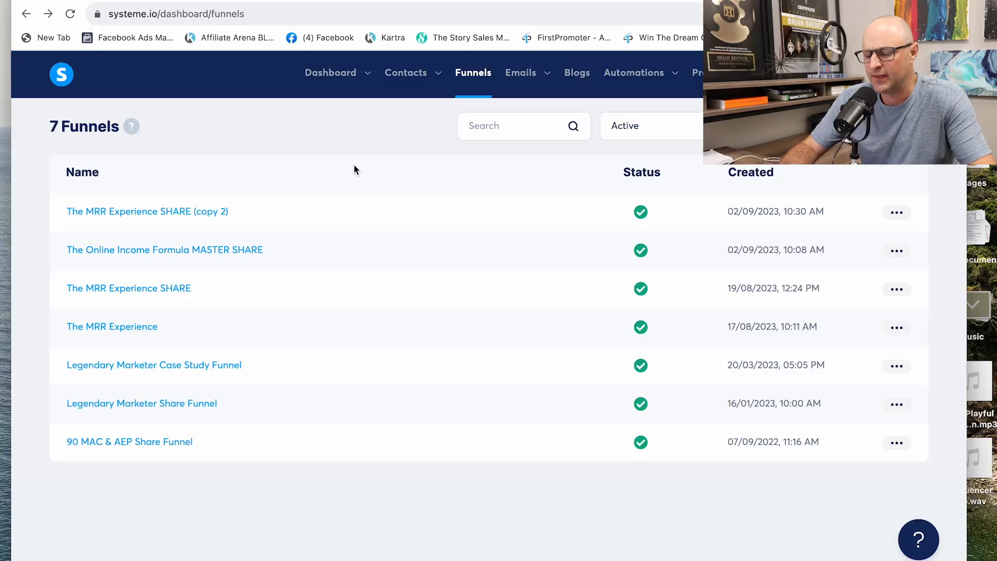
Step: Open the Order Form step of The MRR Experience funnel in systeme.io and examine the tag resource assigned to its digital product
click(140, 329)
scroll(145, 327, down, 1)
scroll(151, 326, down, 2)
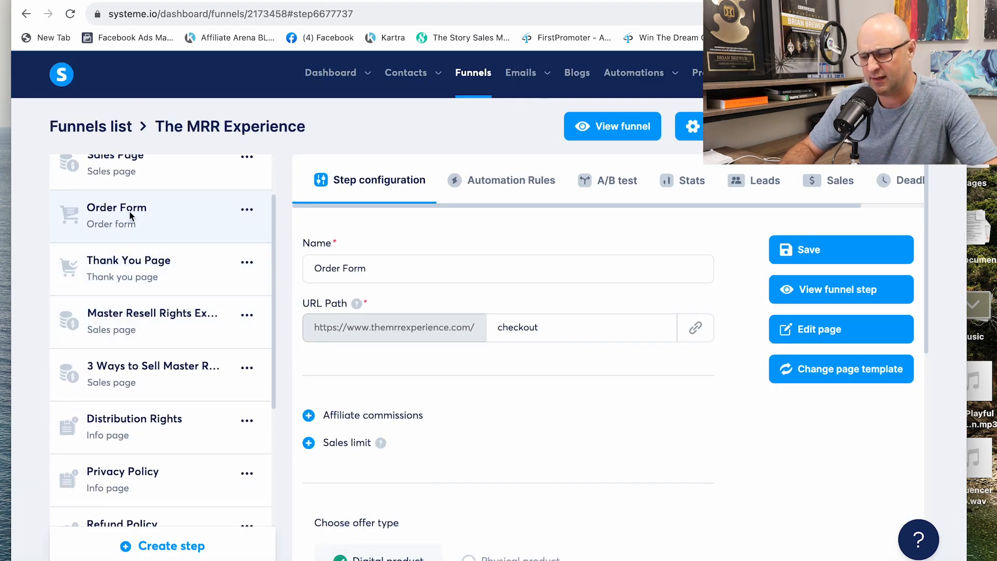
scroll(466, 291, down, 7)
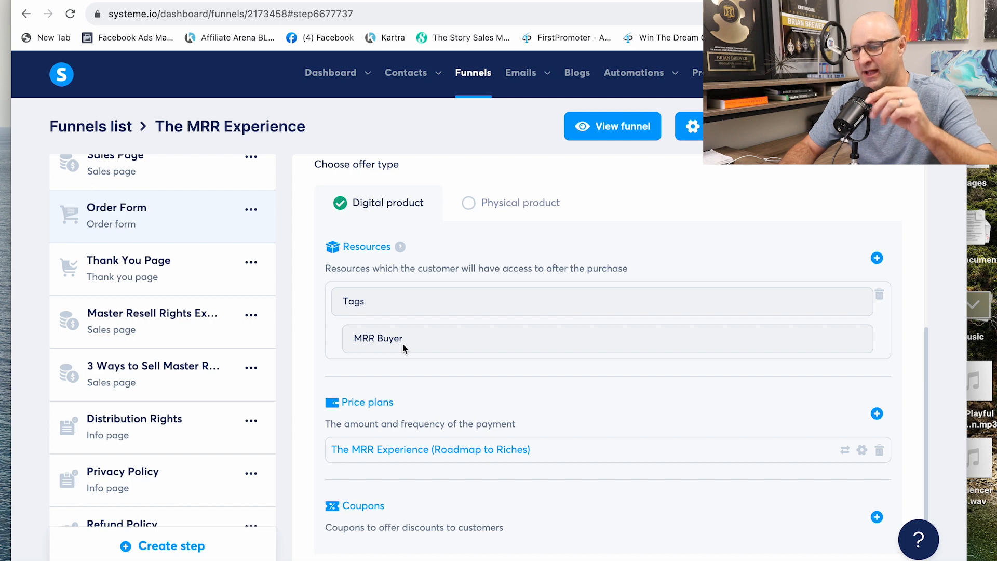
scroll(401, 348, up, 2)
scroll(400, 346, down, 2)
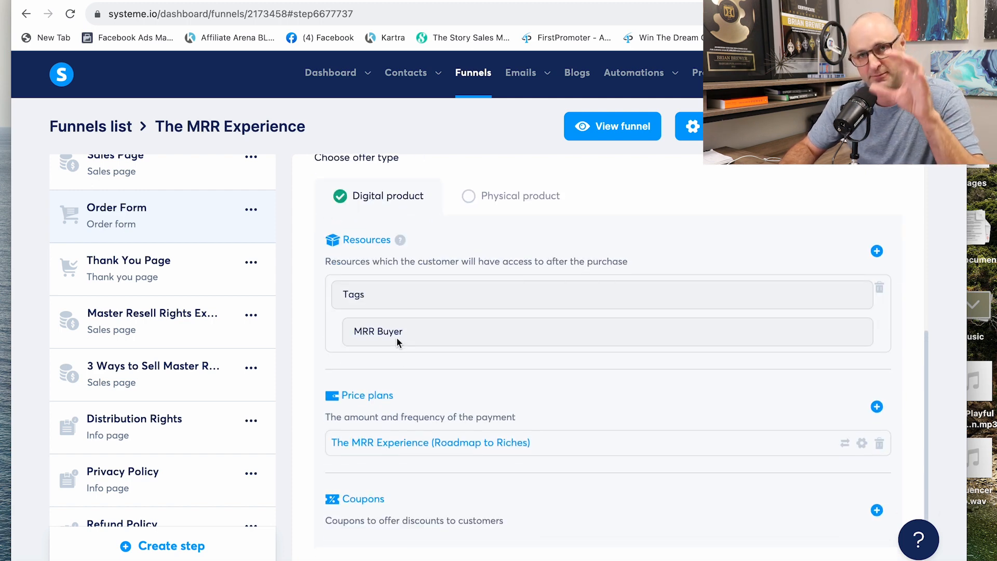
scroll(397, 337, up, 3)
Step: Open the Welcome to the MRR Revolution email in the MRR Buyers campaign and review its account and bonus links in Steps 1 to 5
mouse_move(531, 82)
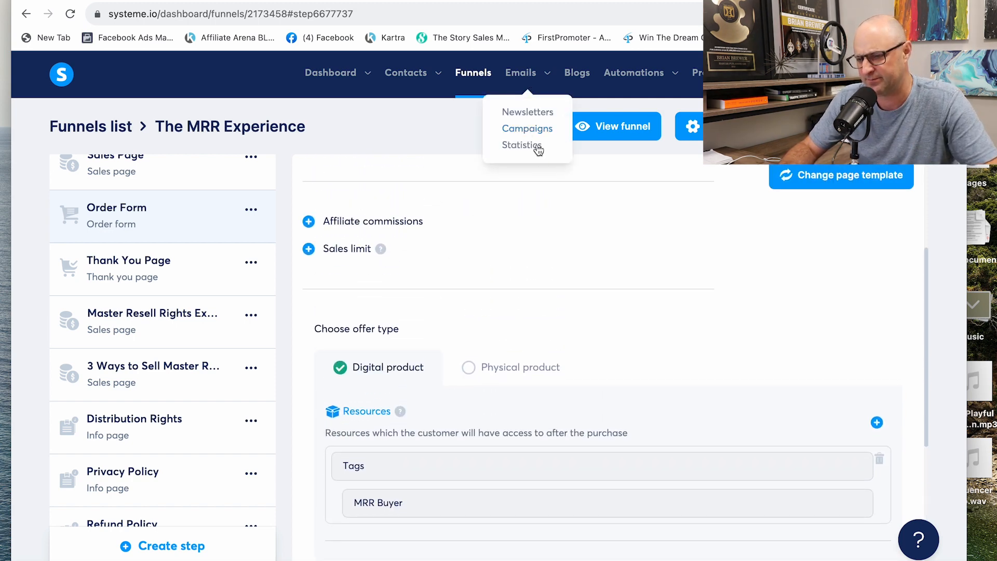
click(530, 129)
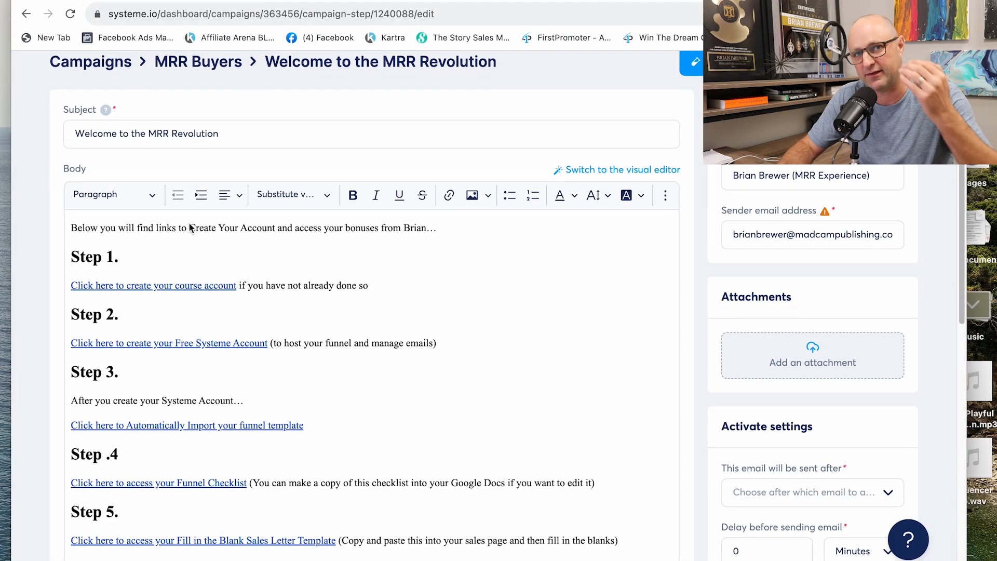
scroll(272, 305, down, 1)
scroll(272, 304, down, 1)
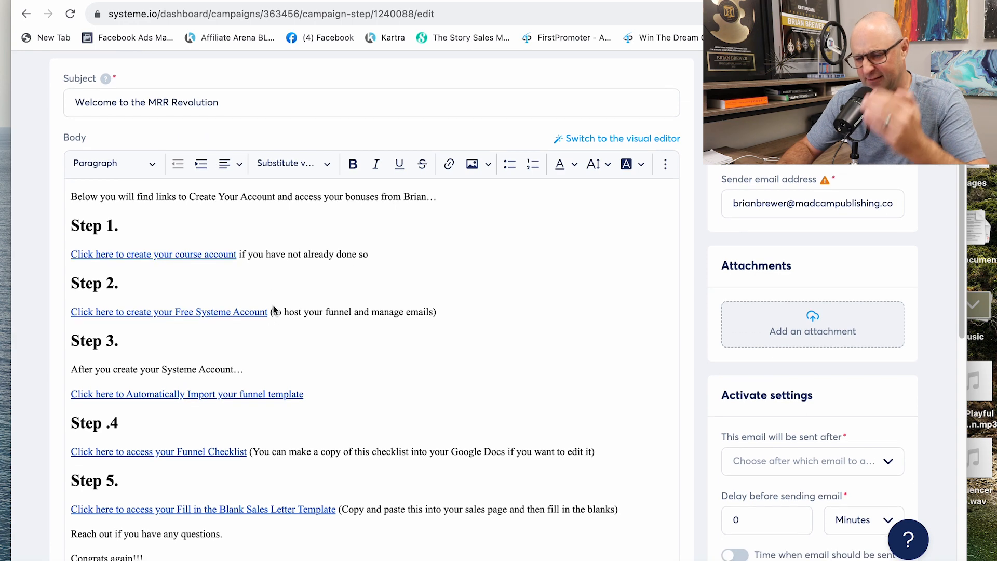
scroll(195, 211, down, 1)
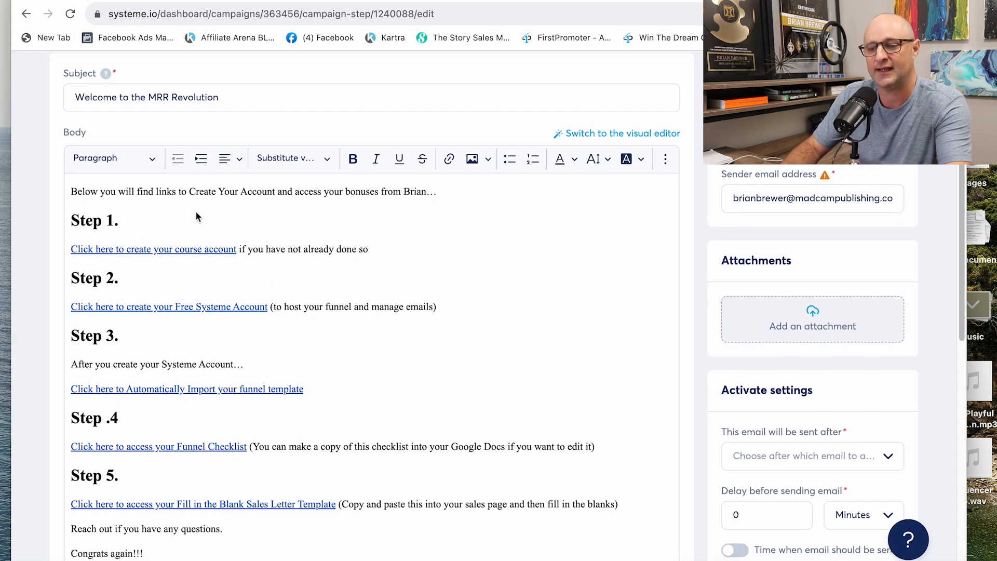
scroll(195, 212, down, 1)
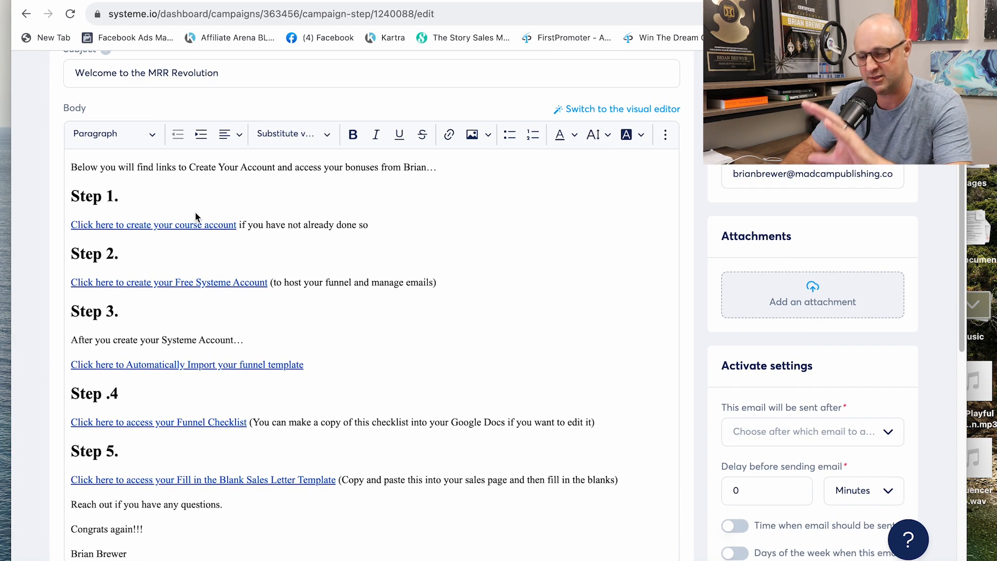
scroll(196, 213, down, 1)
scroll(196, 216, down, 1)
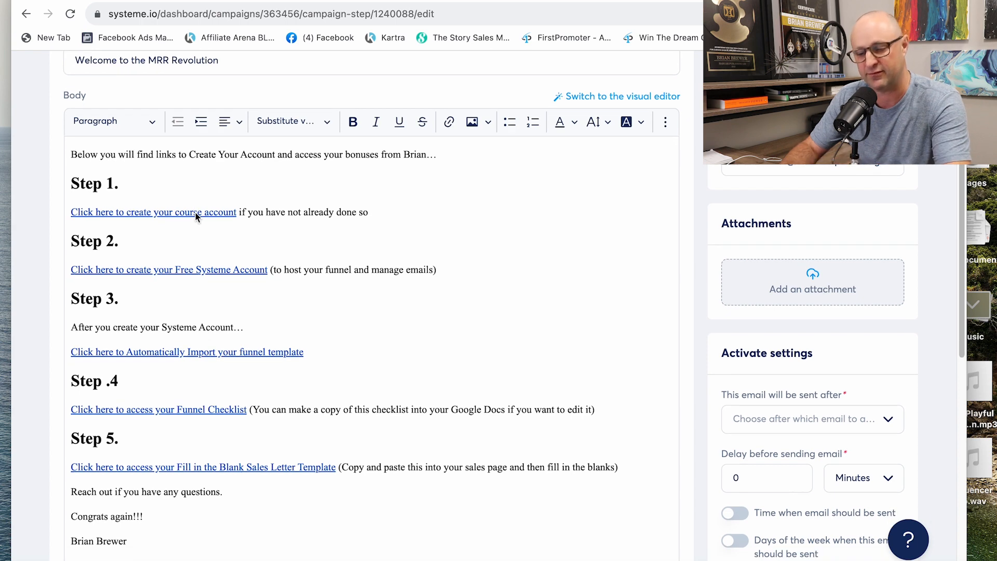
scroll(195, 215, up, 1)
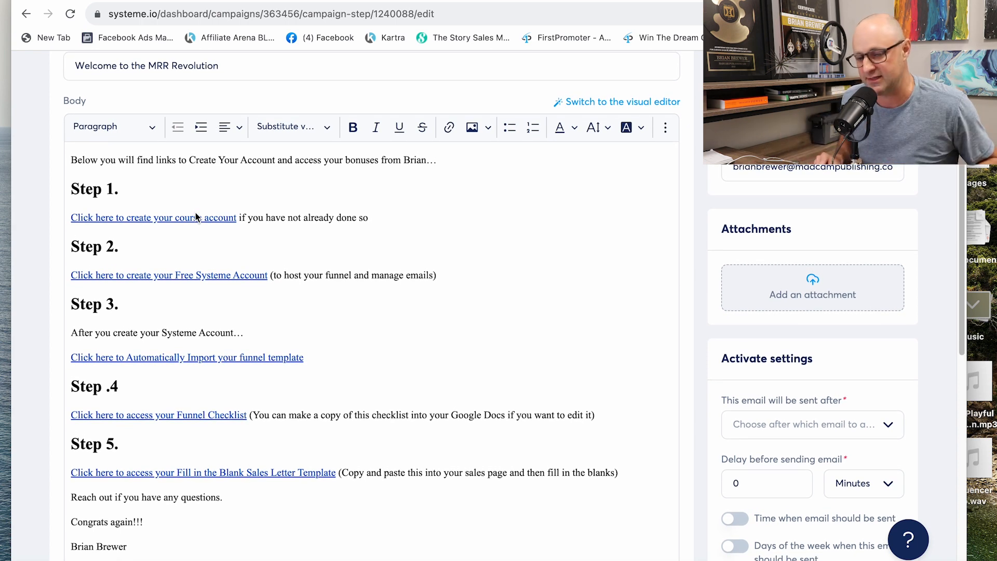
scroll(208, 216, up, 5)
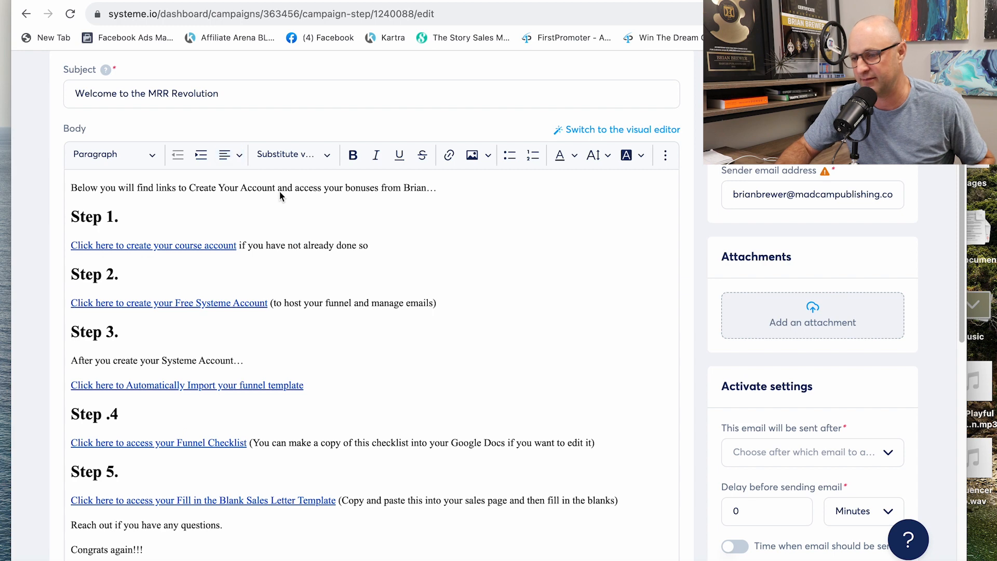
Step: Open the automation rule for the Manual Add to MRR Buyer tag and examine its trigger and campaign subscription action
mouse_move(638, 80)
click(619, 112)
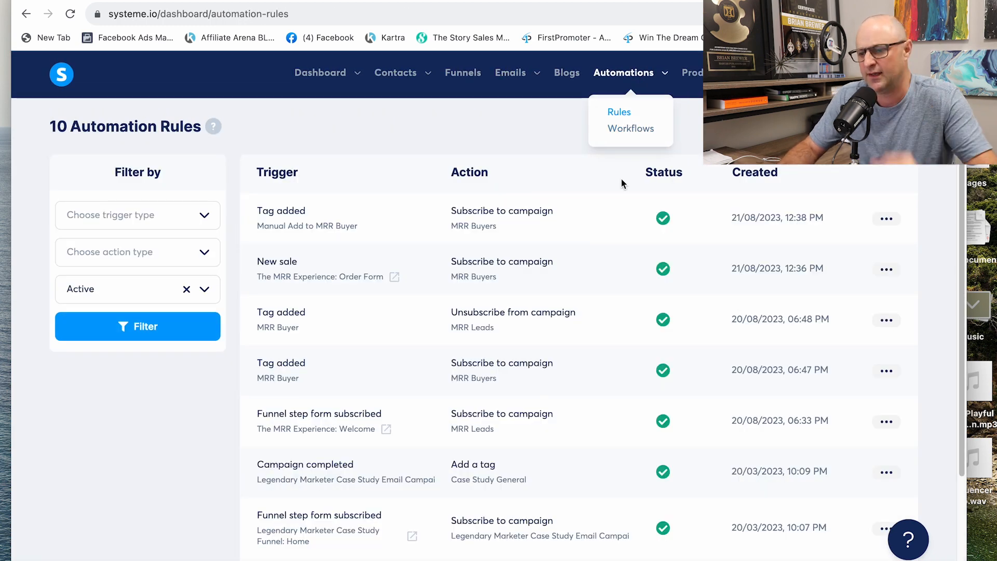
click(878, 221)
click(534, 211)
click(887, 219)
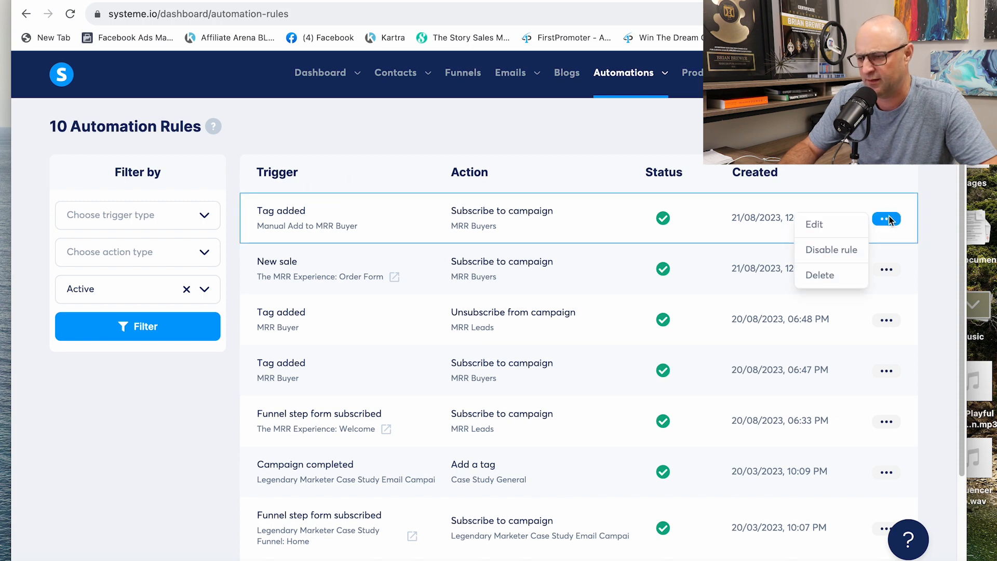
click(824, 228)
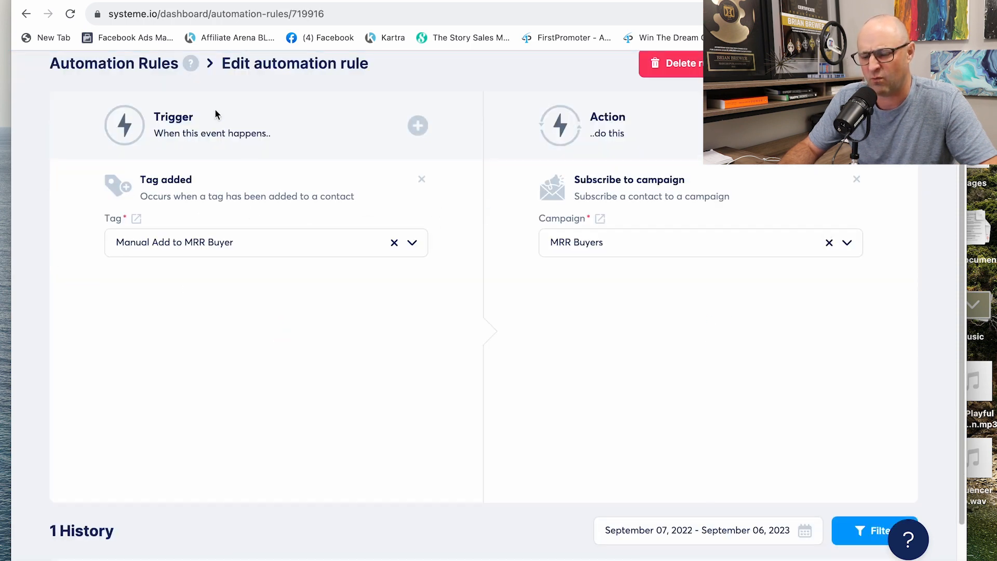
scroll(213, 119, down, 1)
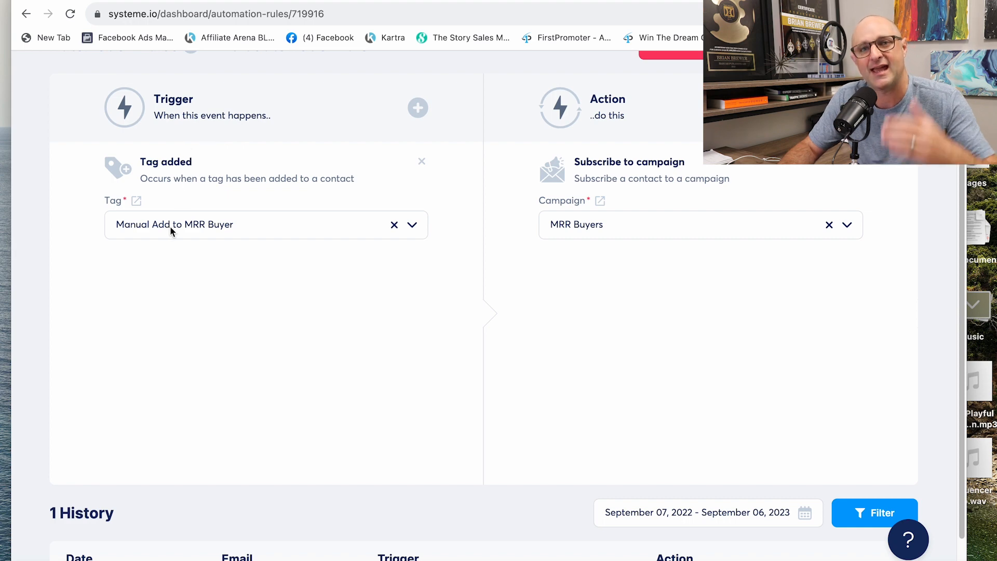